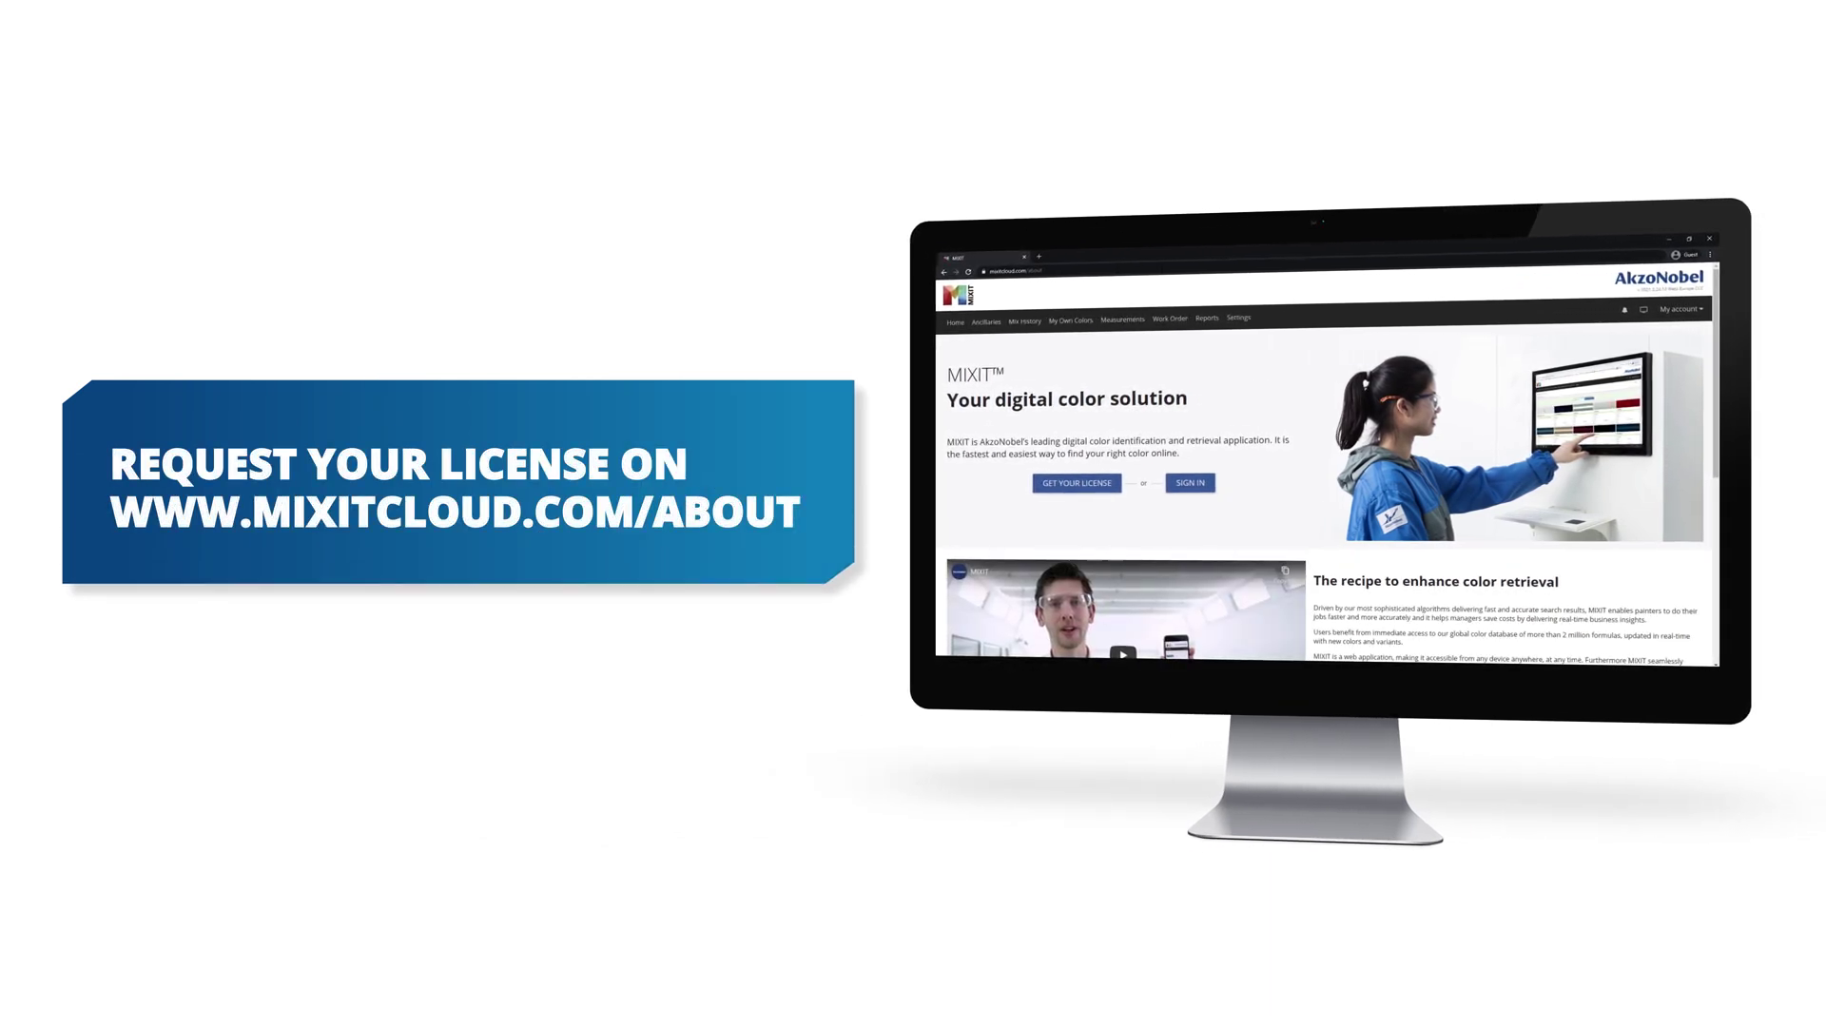
Request to be contacted about a paid MIXIT license.
left_click(1096, 484)
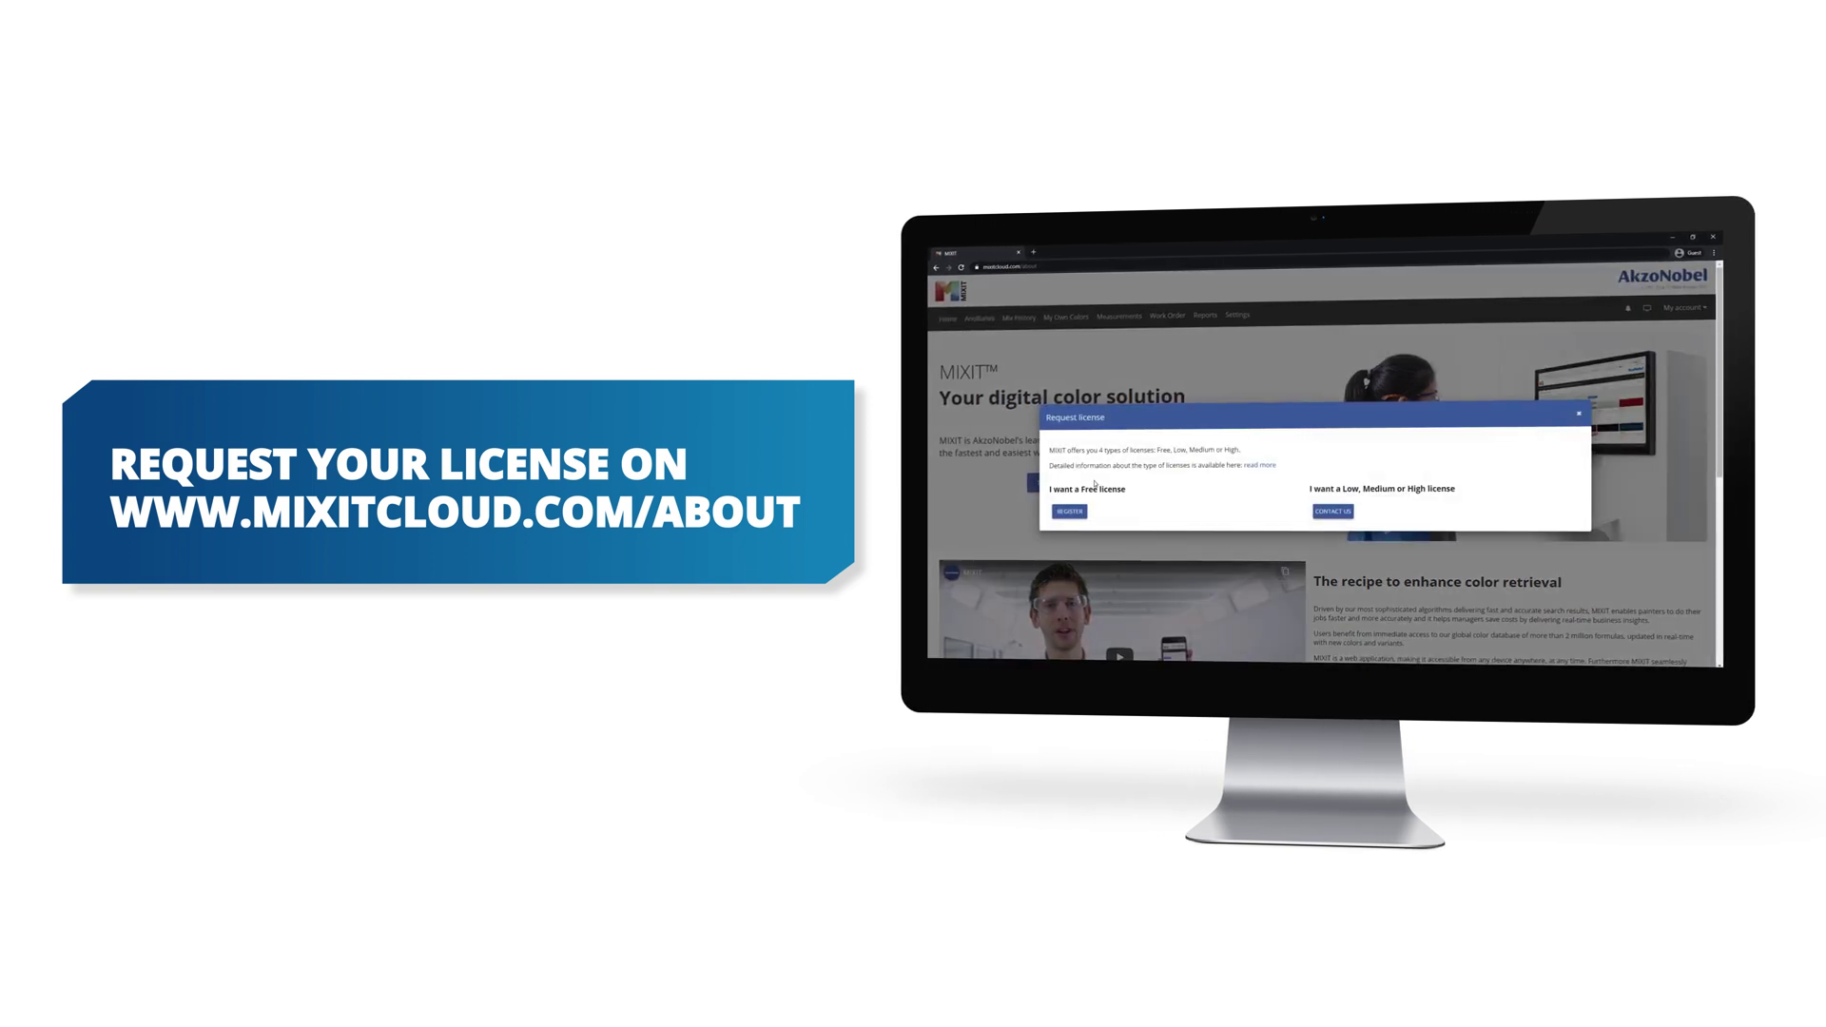
left_click(1345, 512)
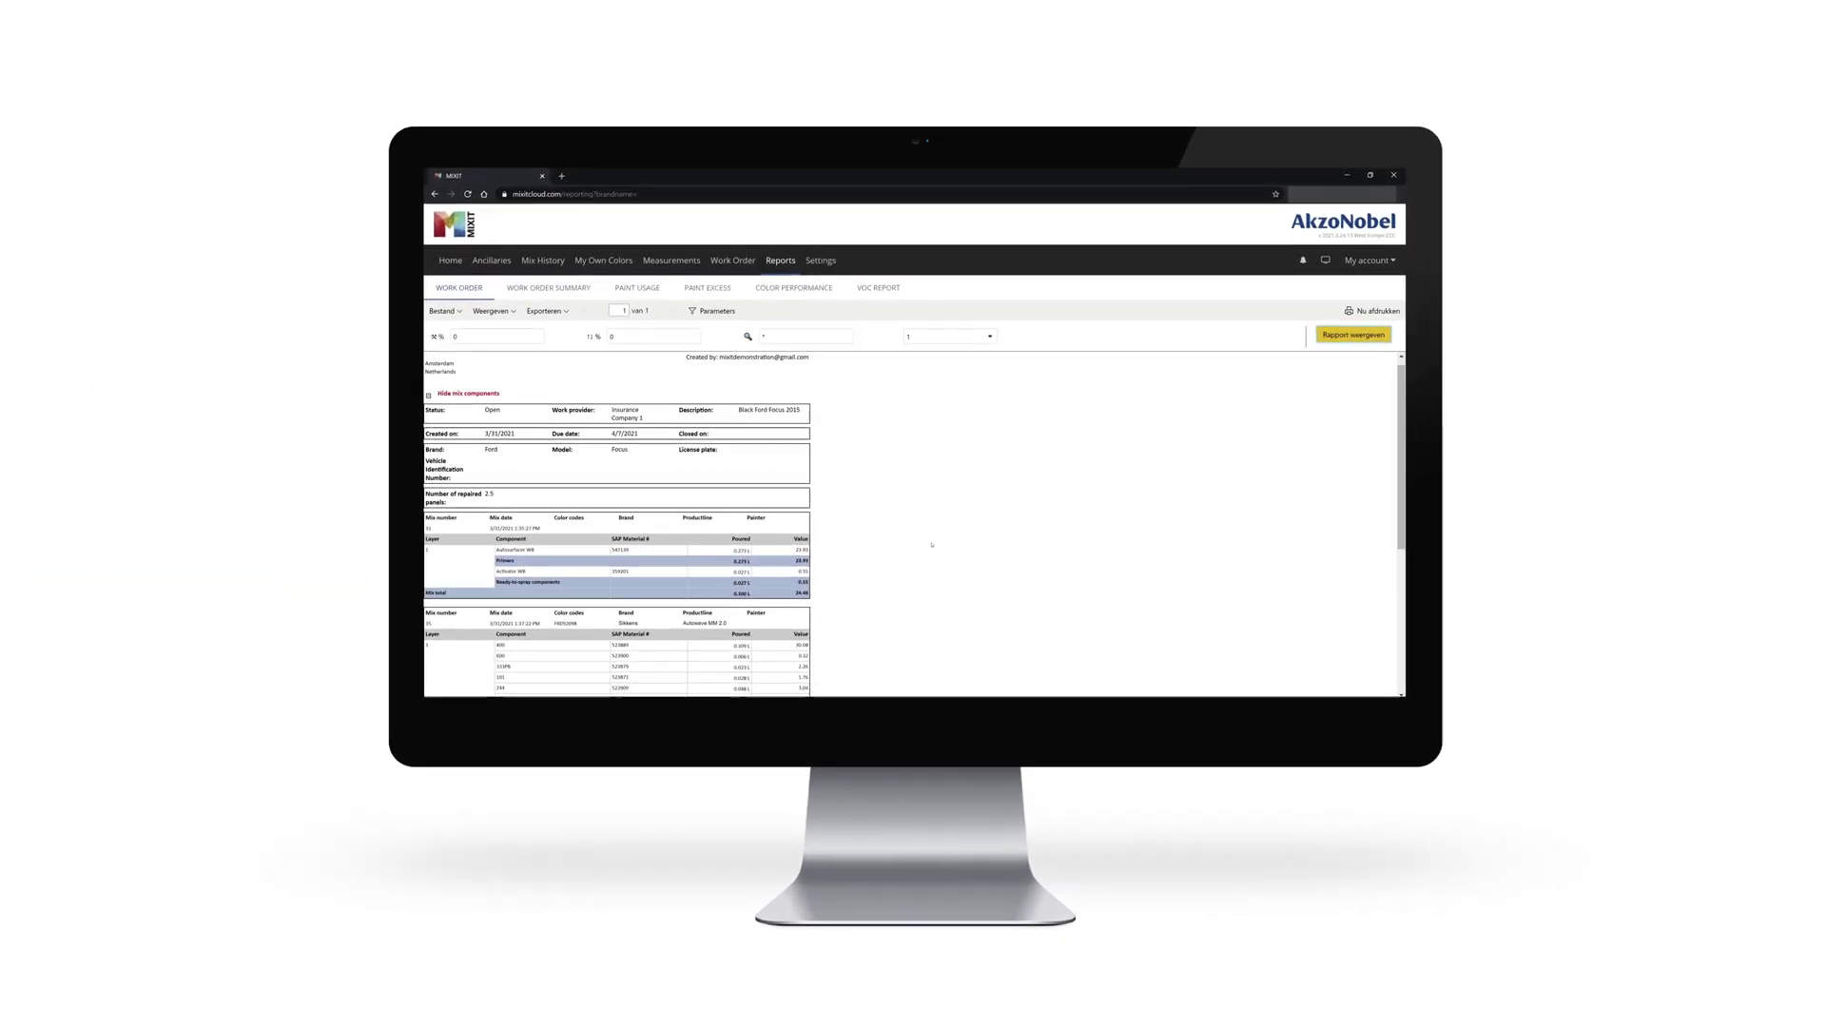
scroll(931, 544, "down", 4)
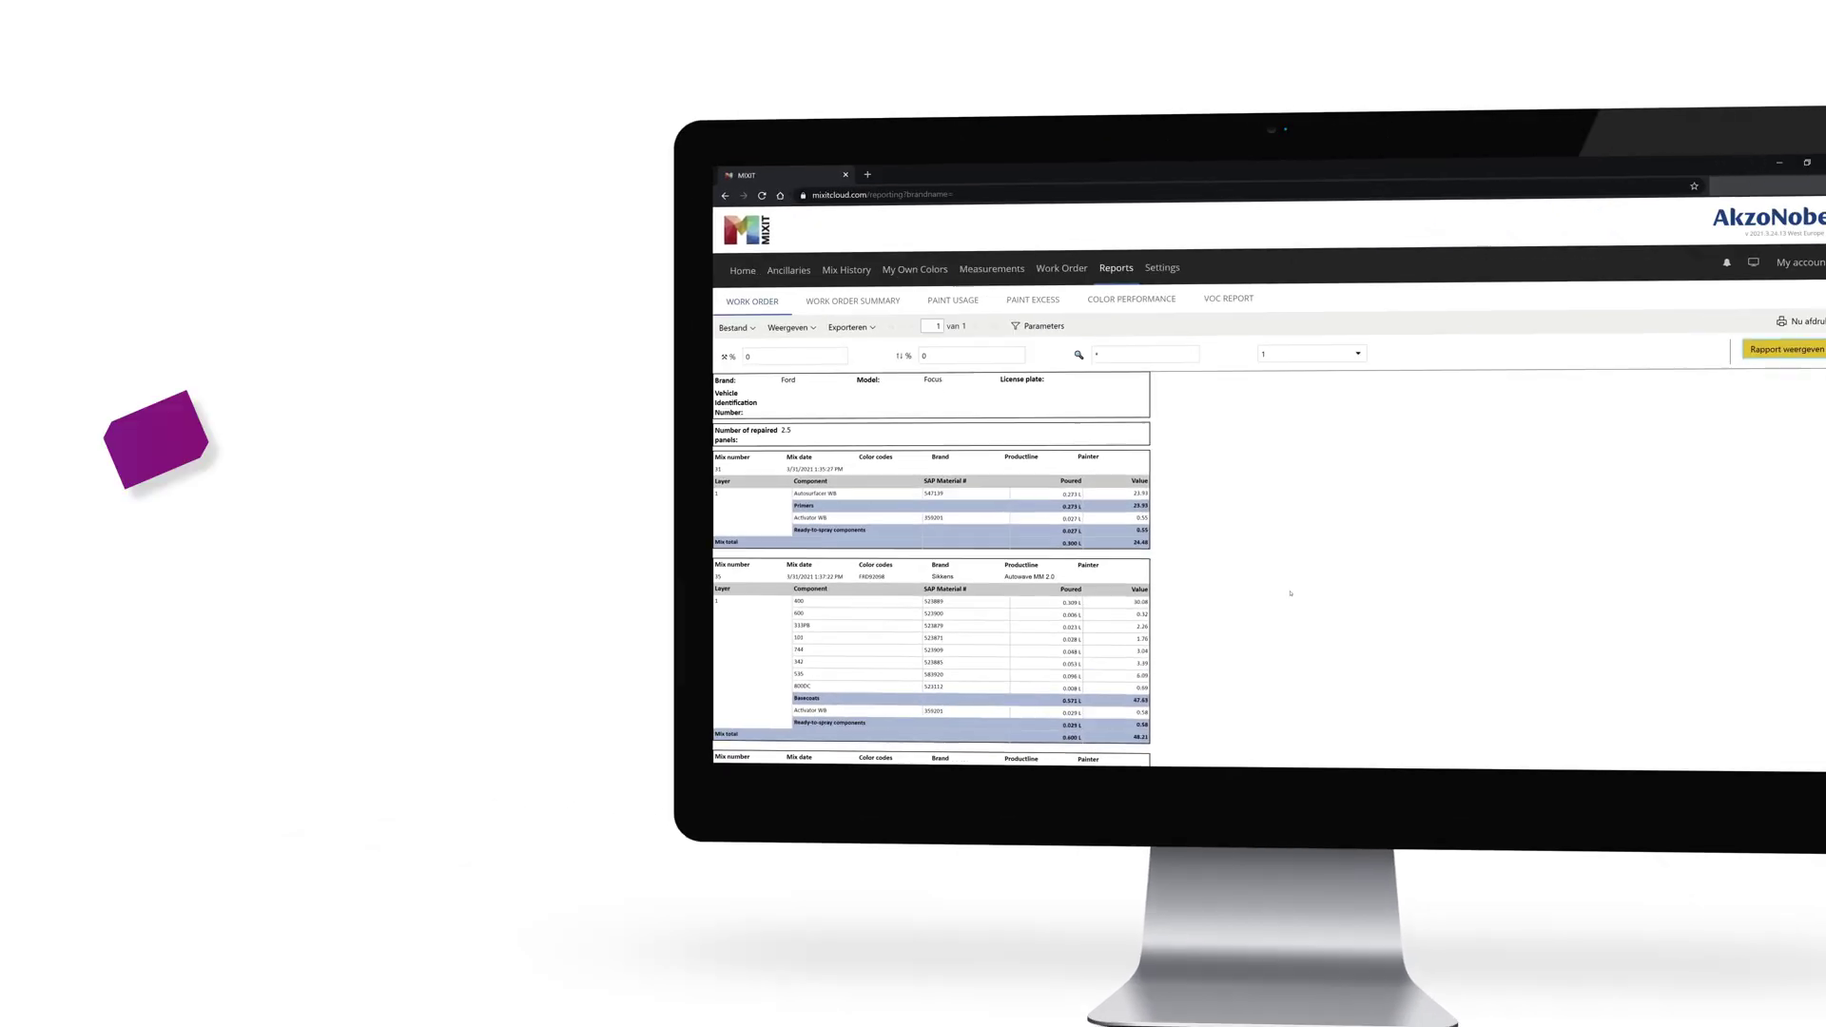
scroll(931, 543, "down", 4)
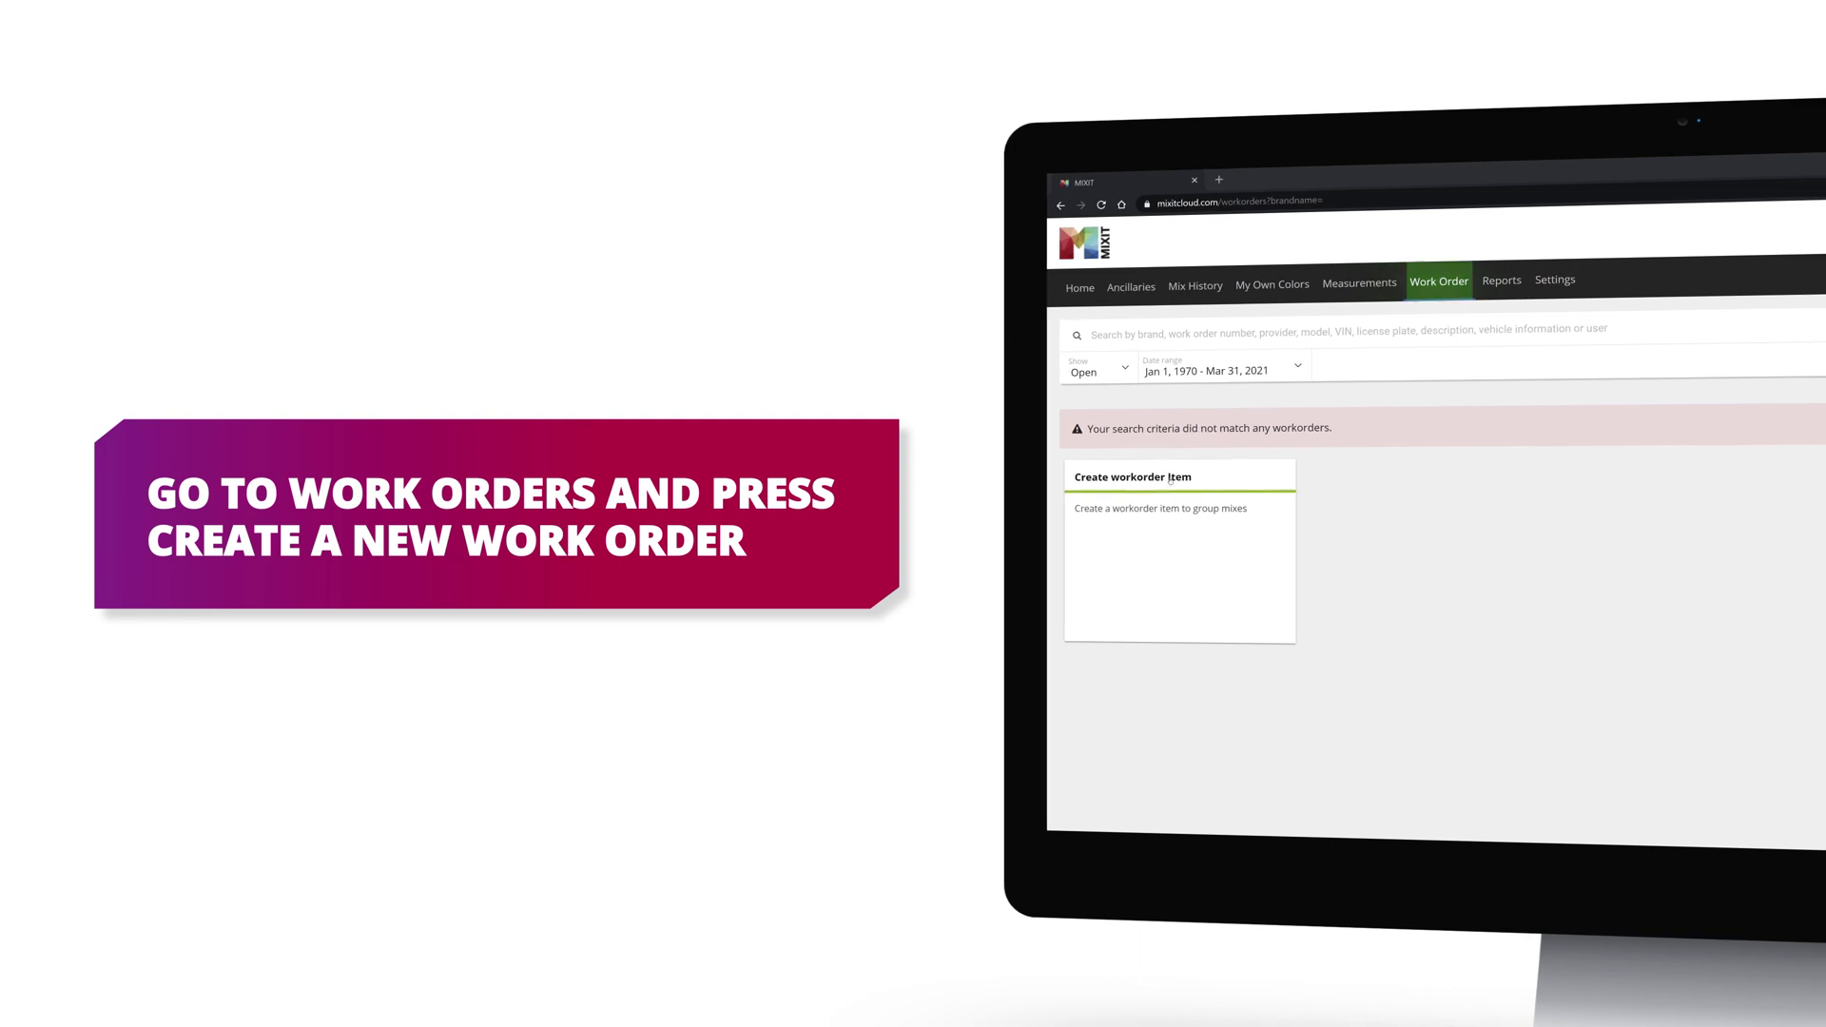
Open a blank Work Order form from the Create workorder item card.
left_click(1169, 479)
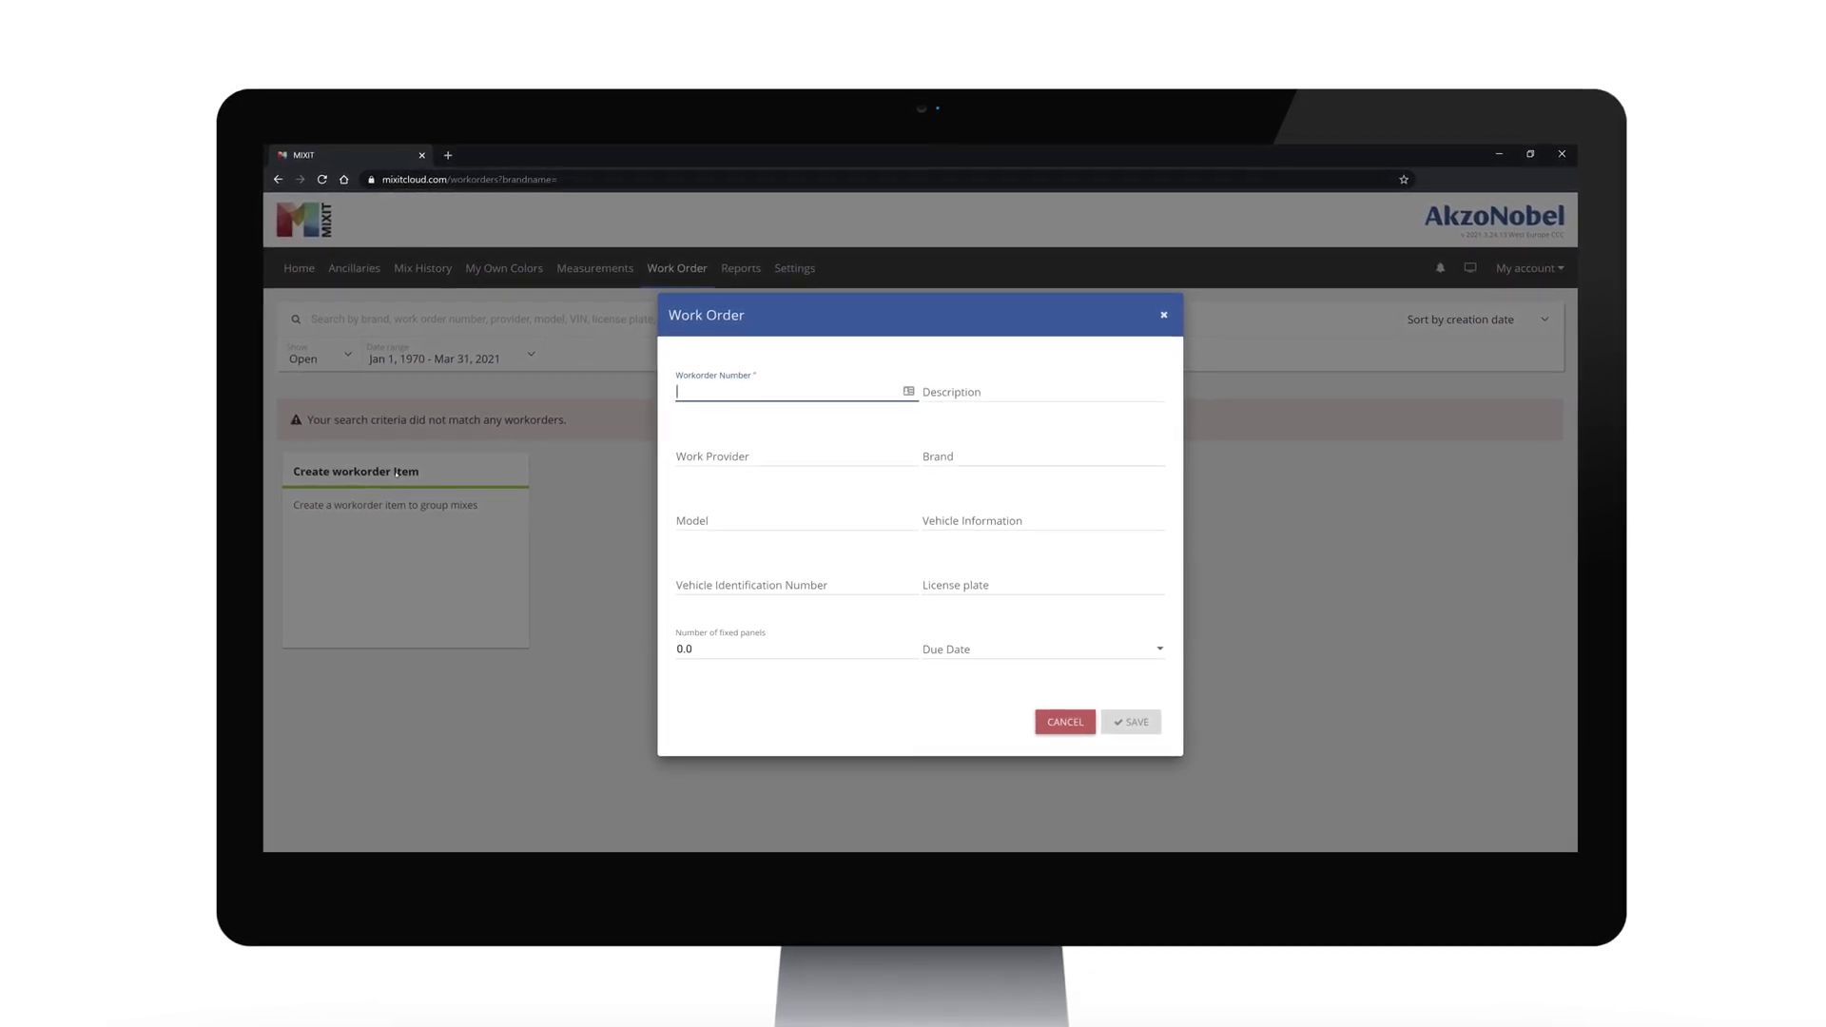
type("1")
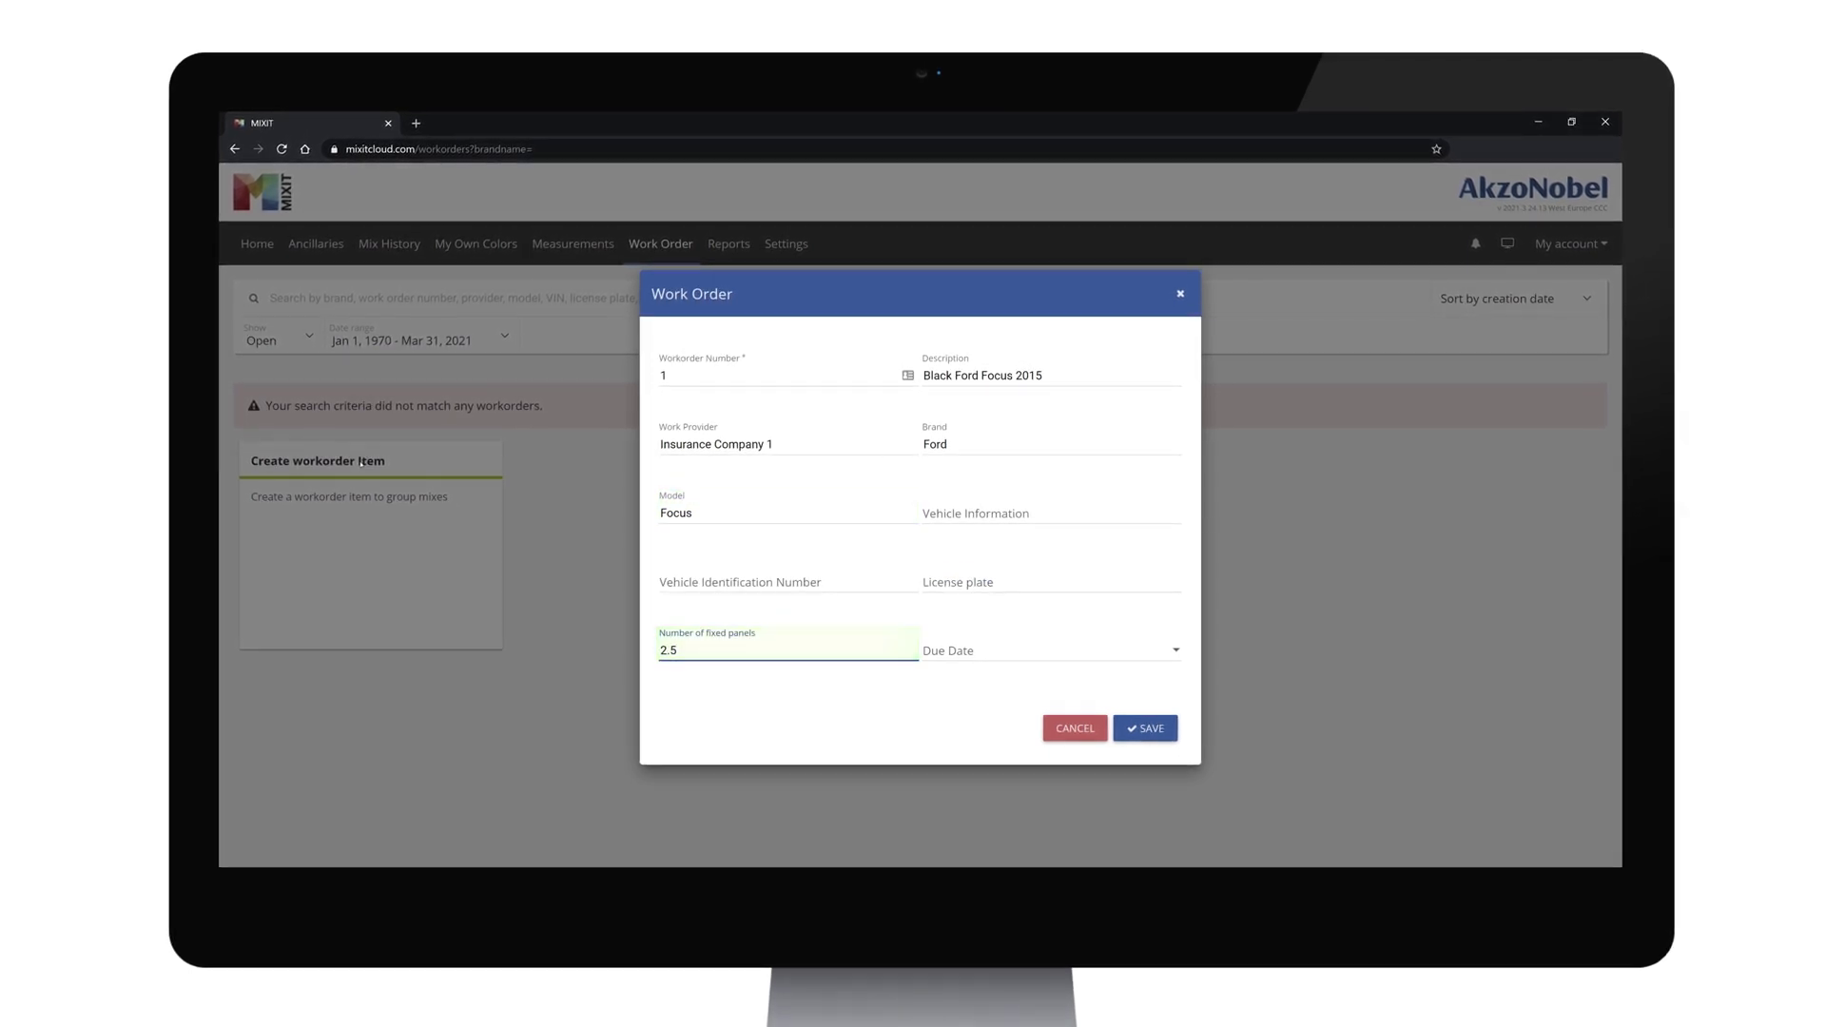
Set the due date to April 7, 2021 and save work order 1.
left_click(1049, 650)
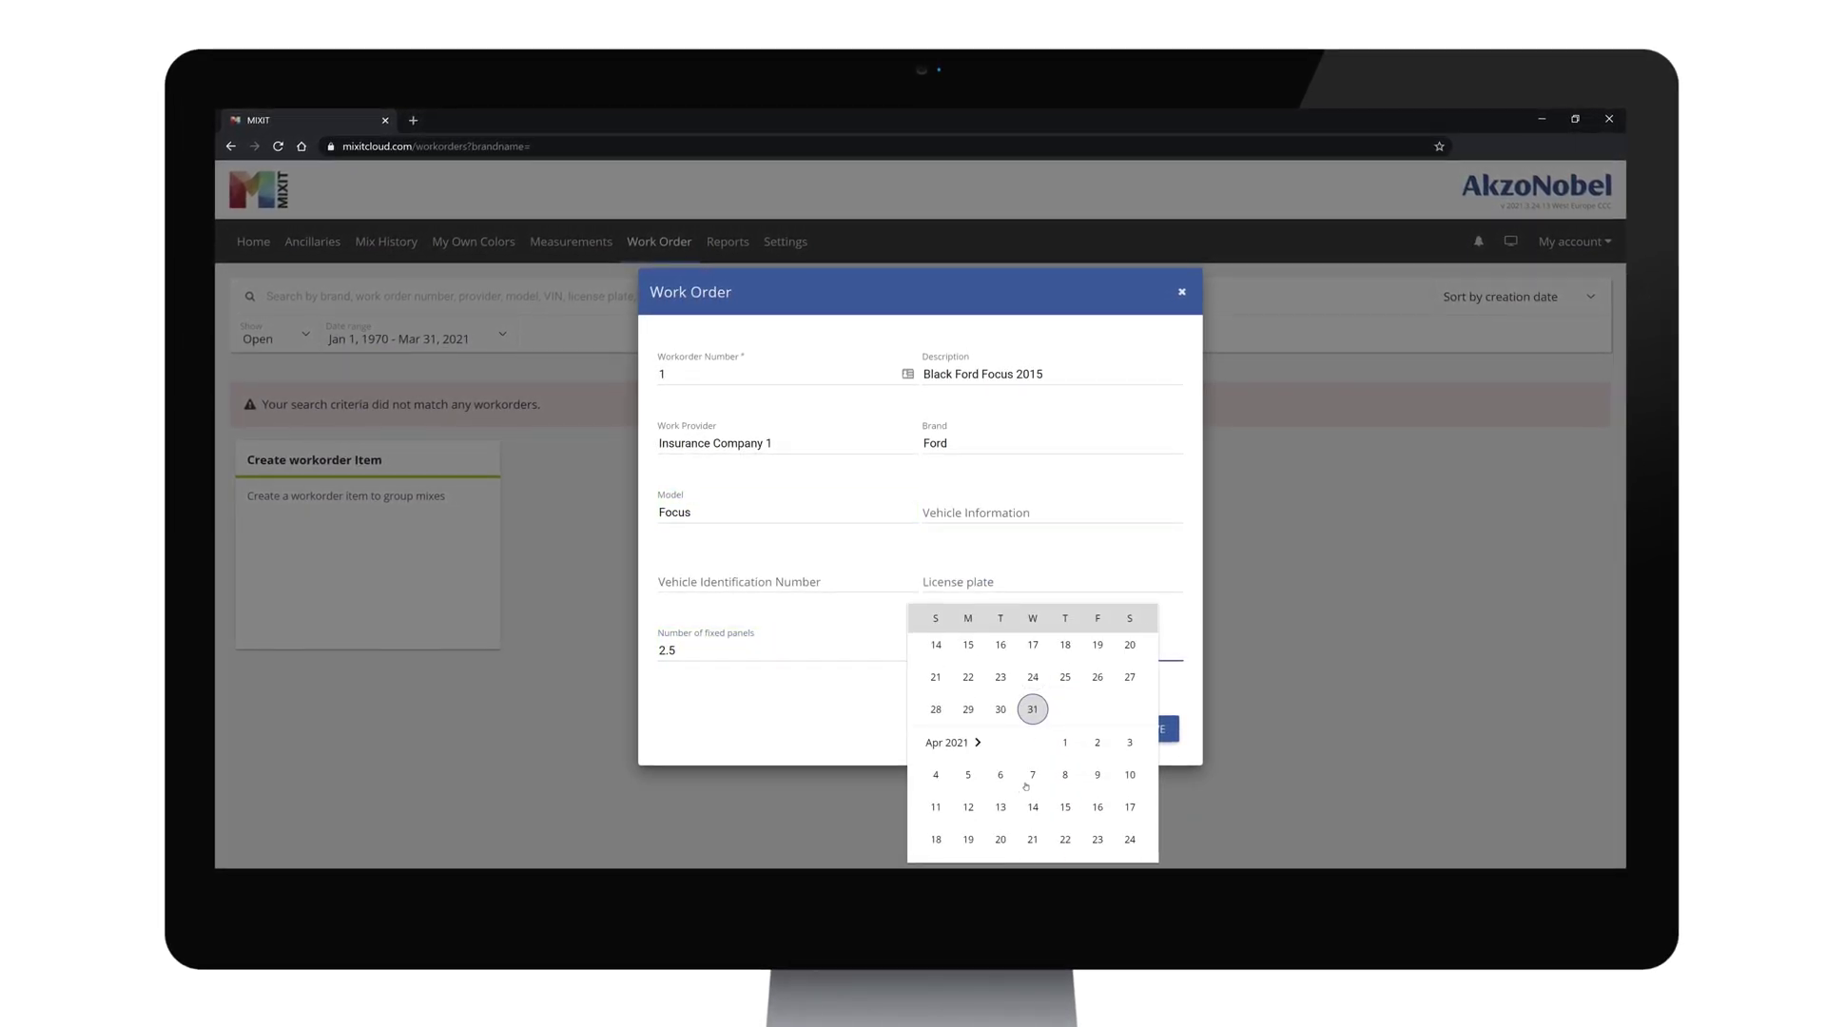
left_click(1031, 774)
left_click(1150, 731)
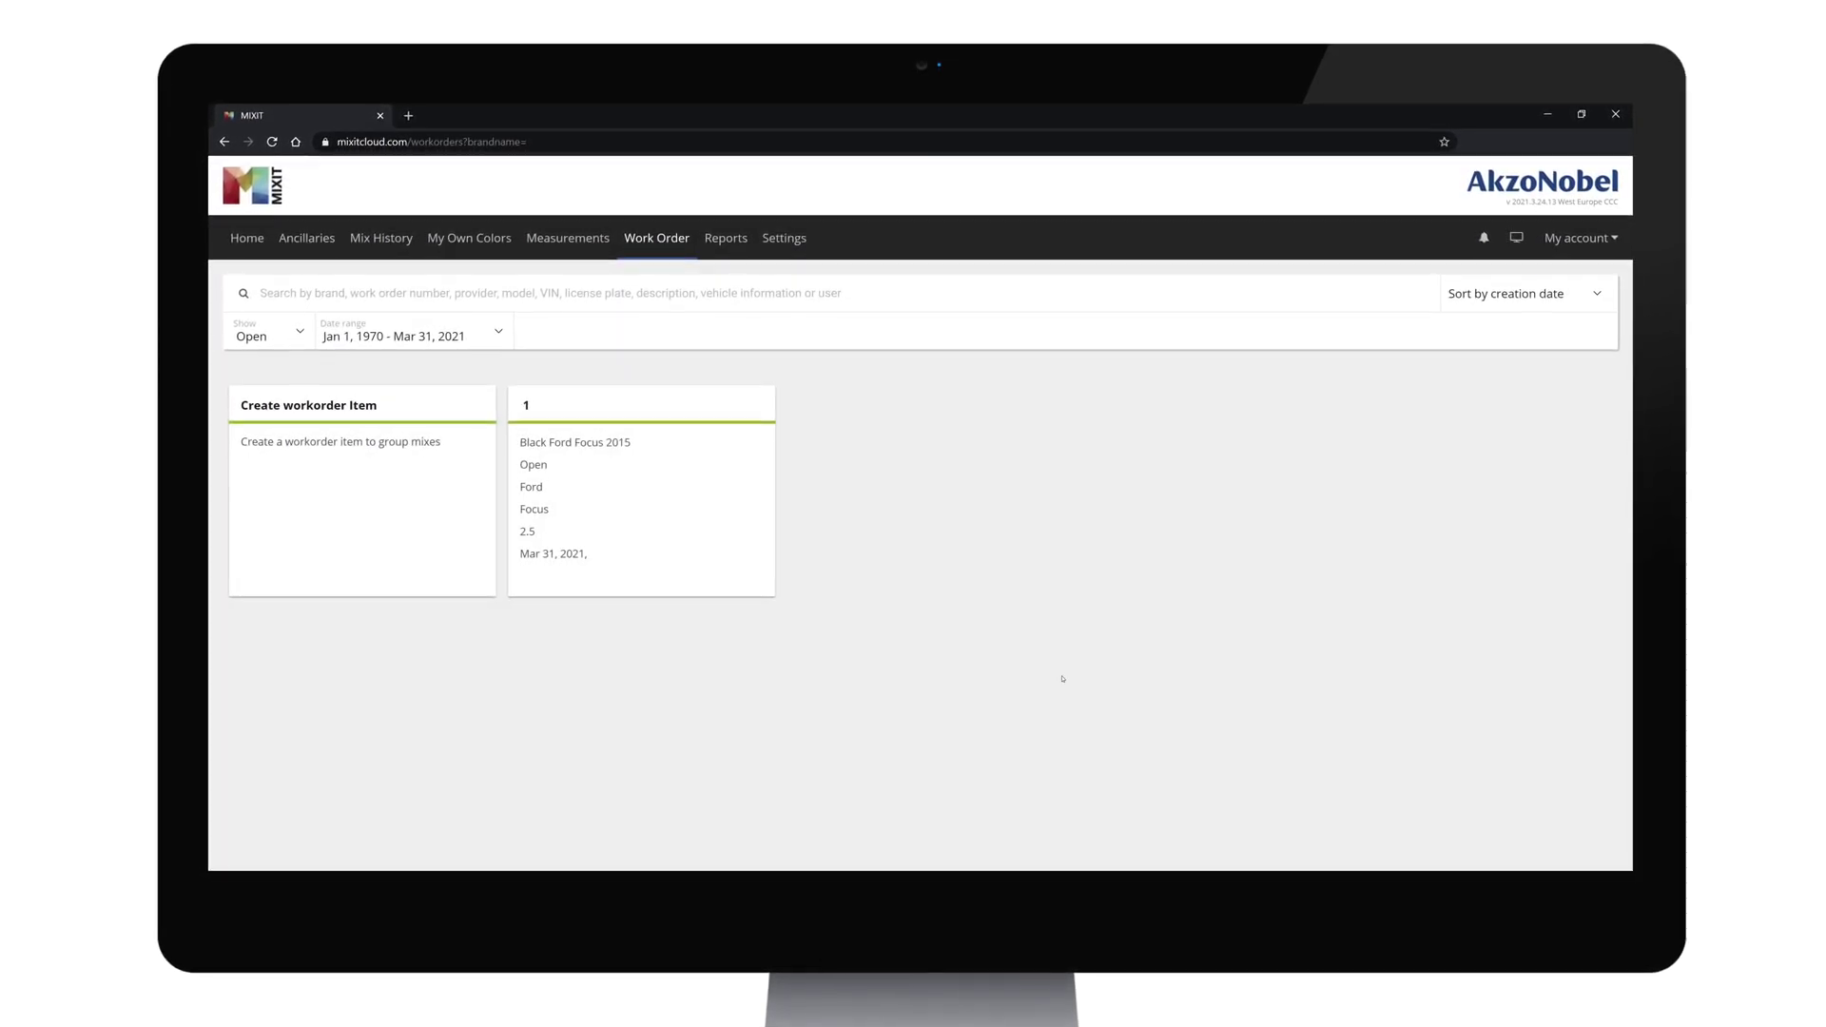
Review work order 1's details, then browse to the Ancillaries primers list.
left_click(651, 393)
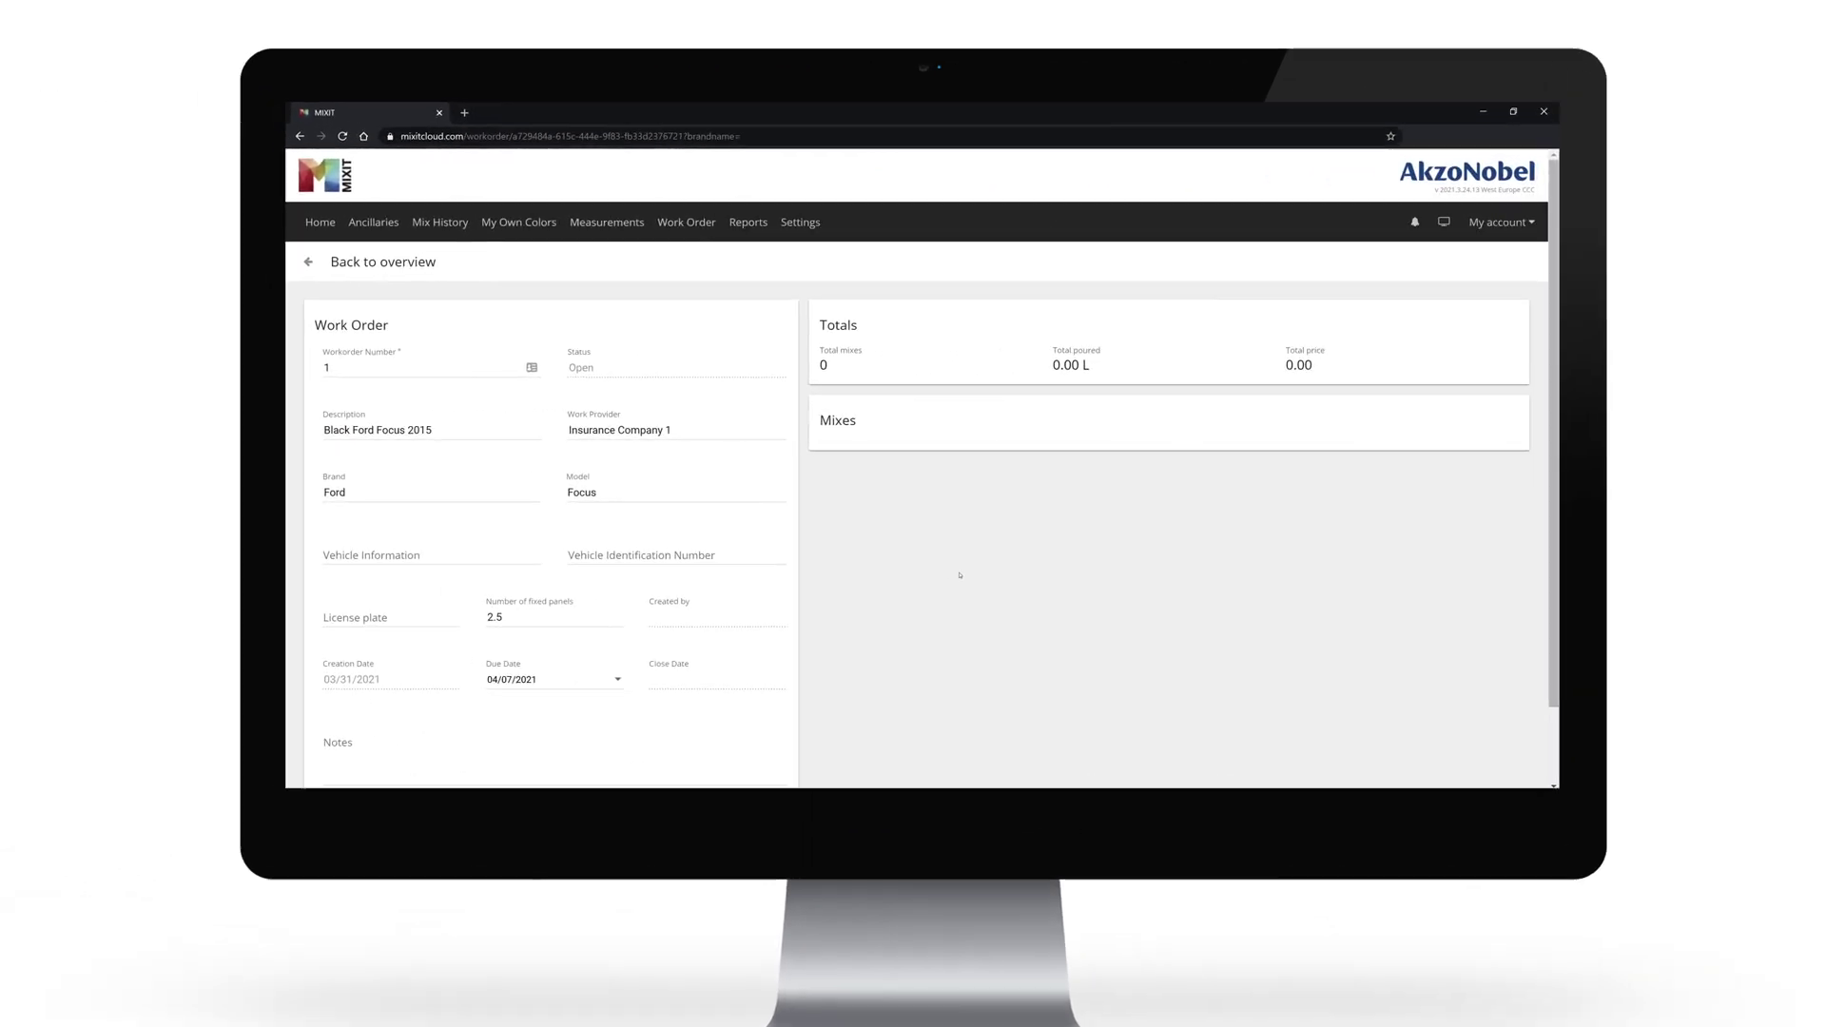
left_click(373, 222)
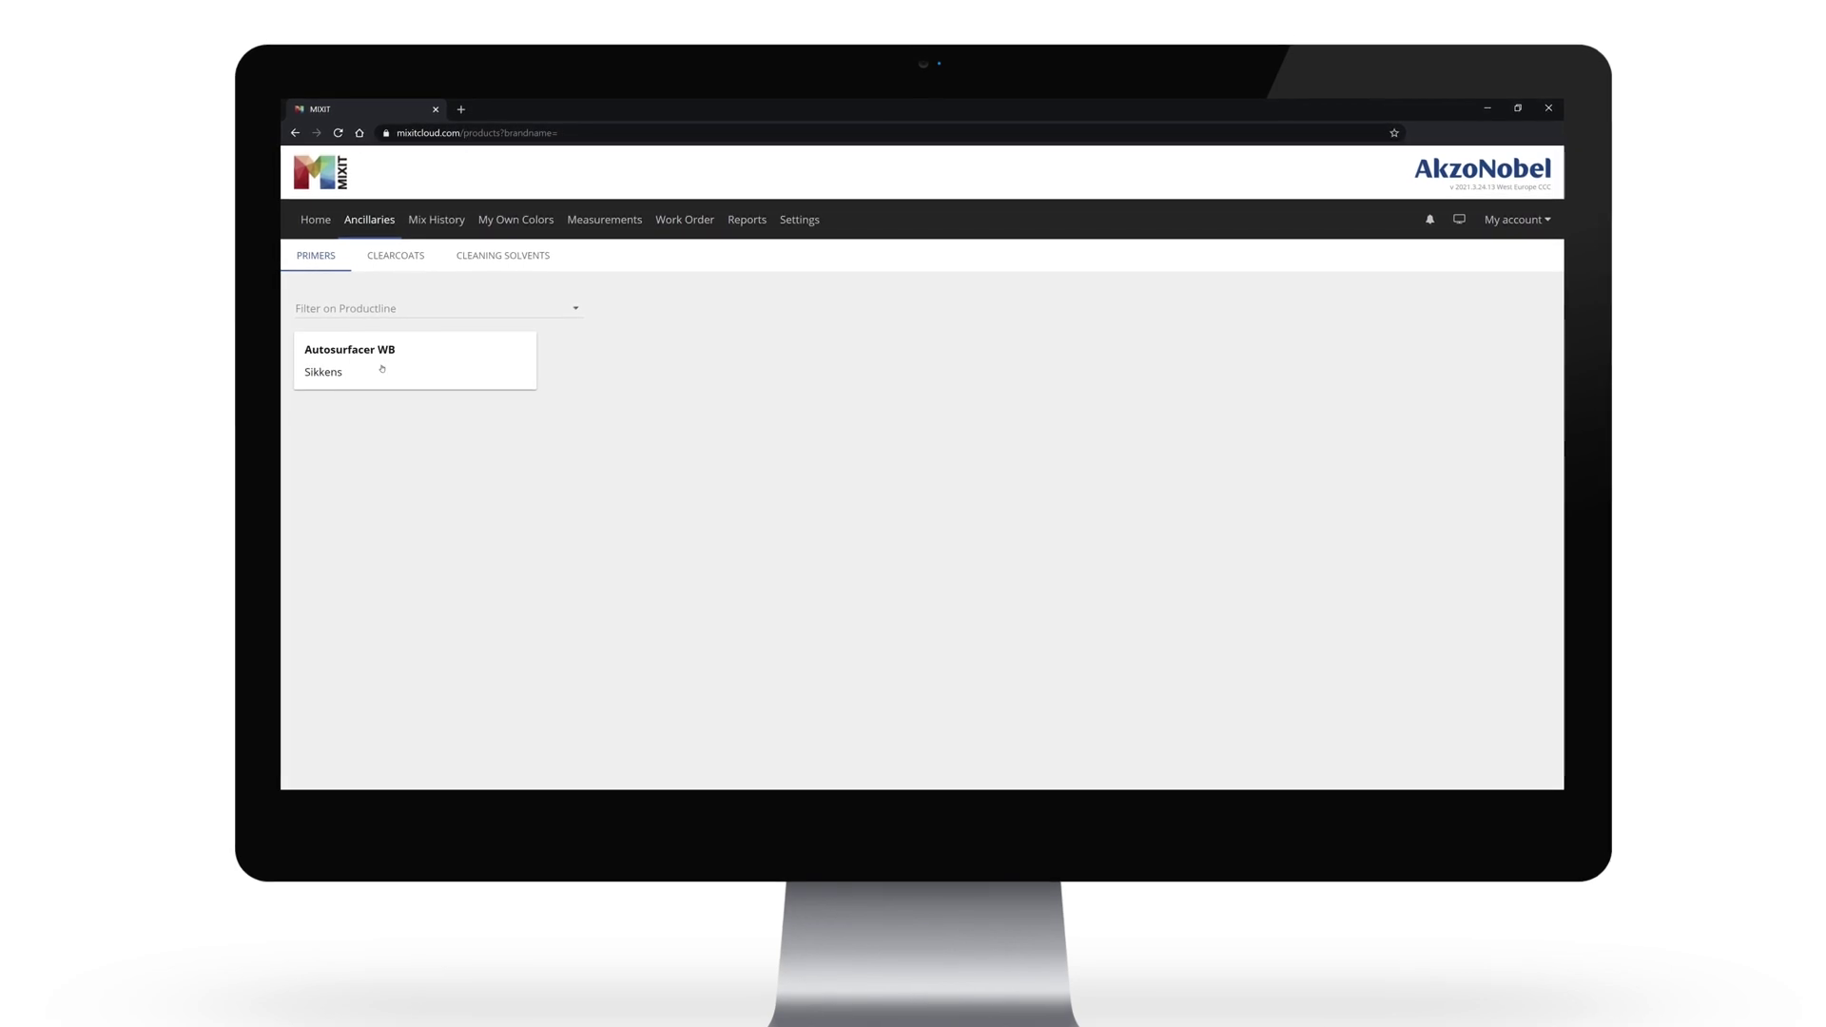
Add Activator WB to Autosurfacer WB, set the amount to 0.3 L, and start mixing.
left_click(381, 369)
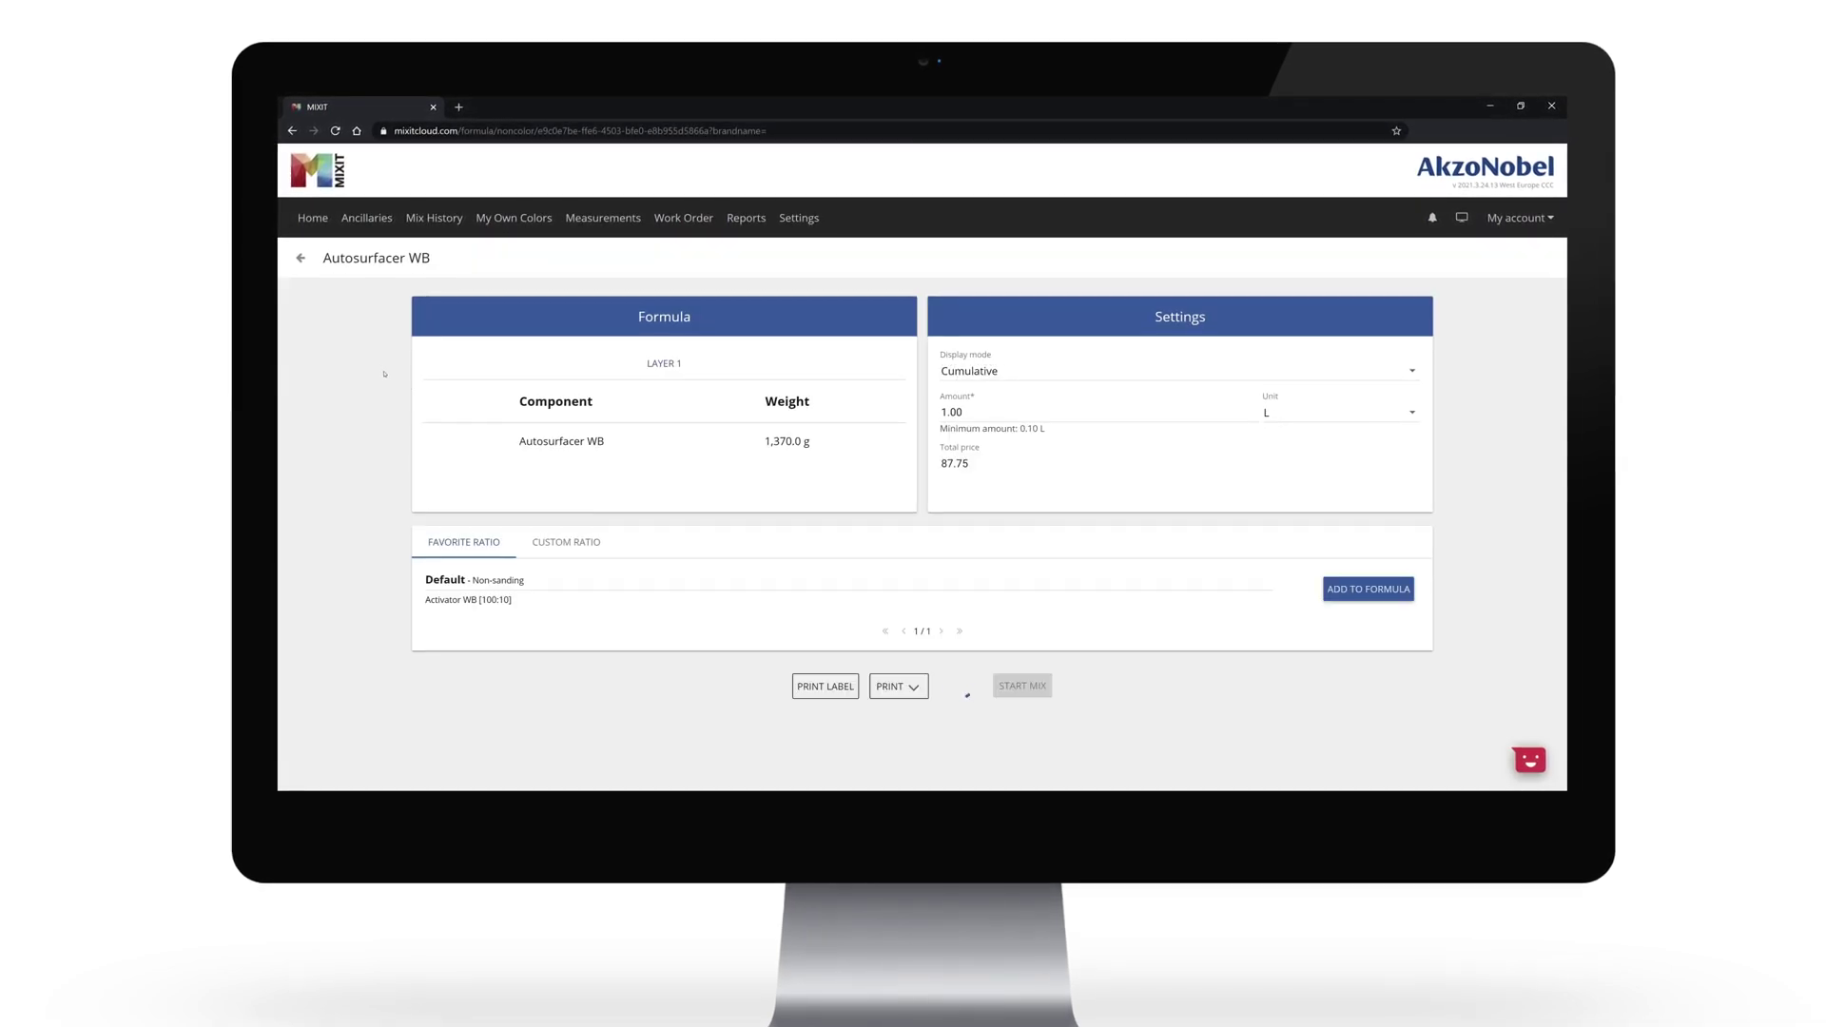
left_click(1367, 588)
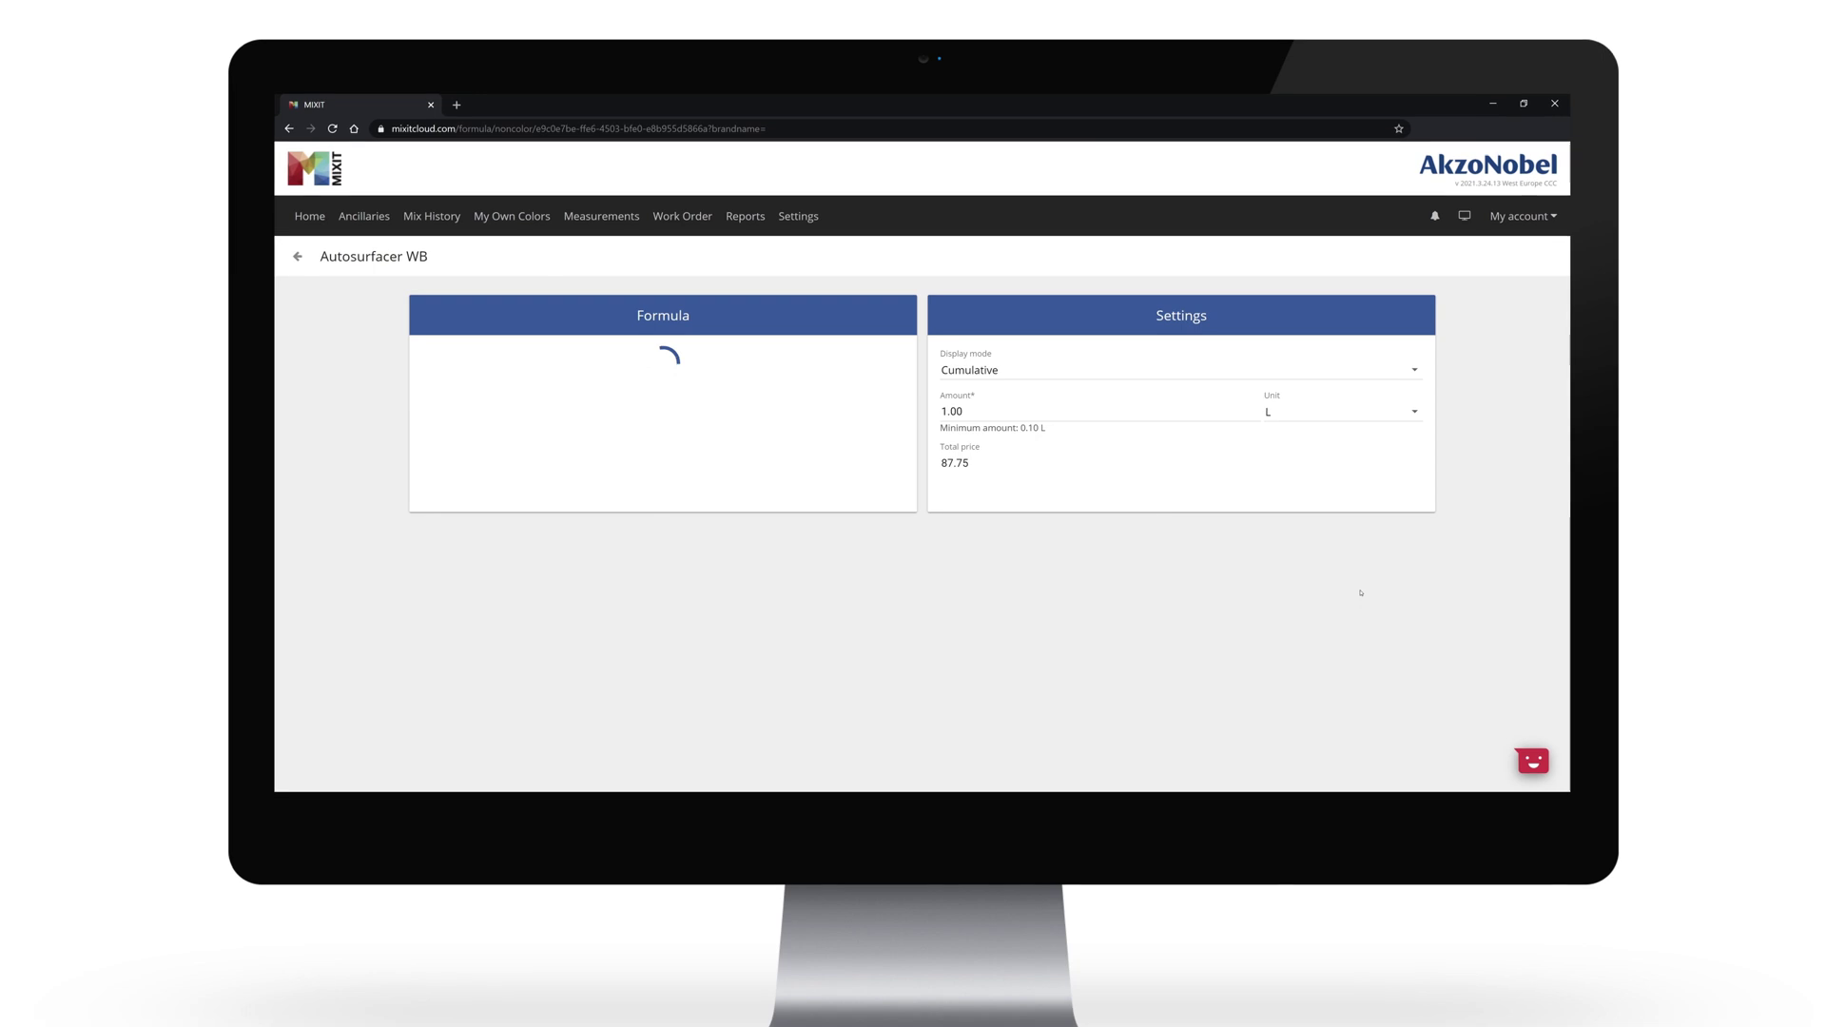
left_click(999, 412)
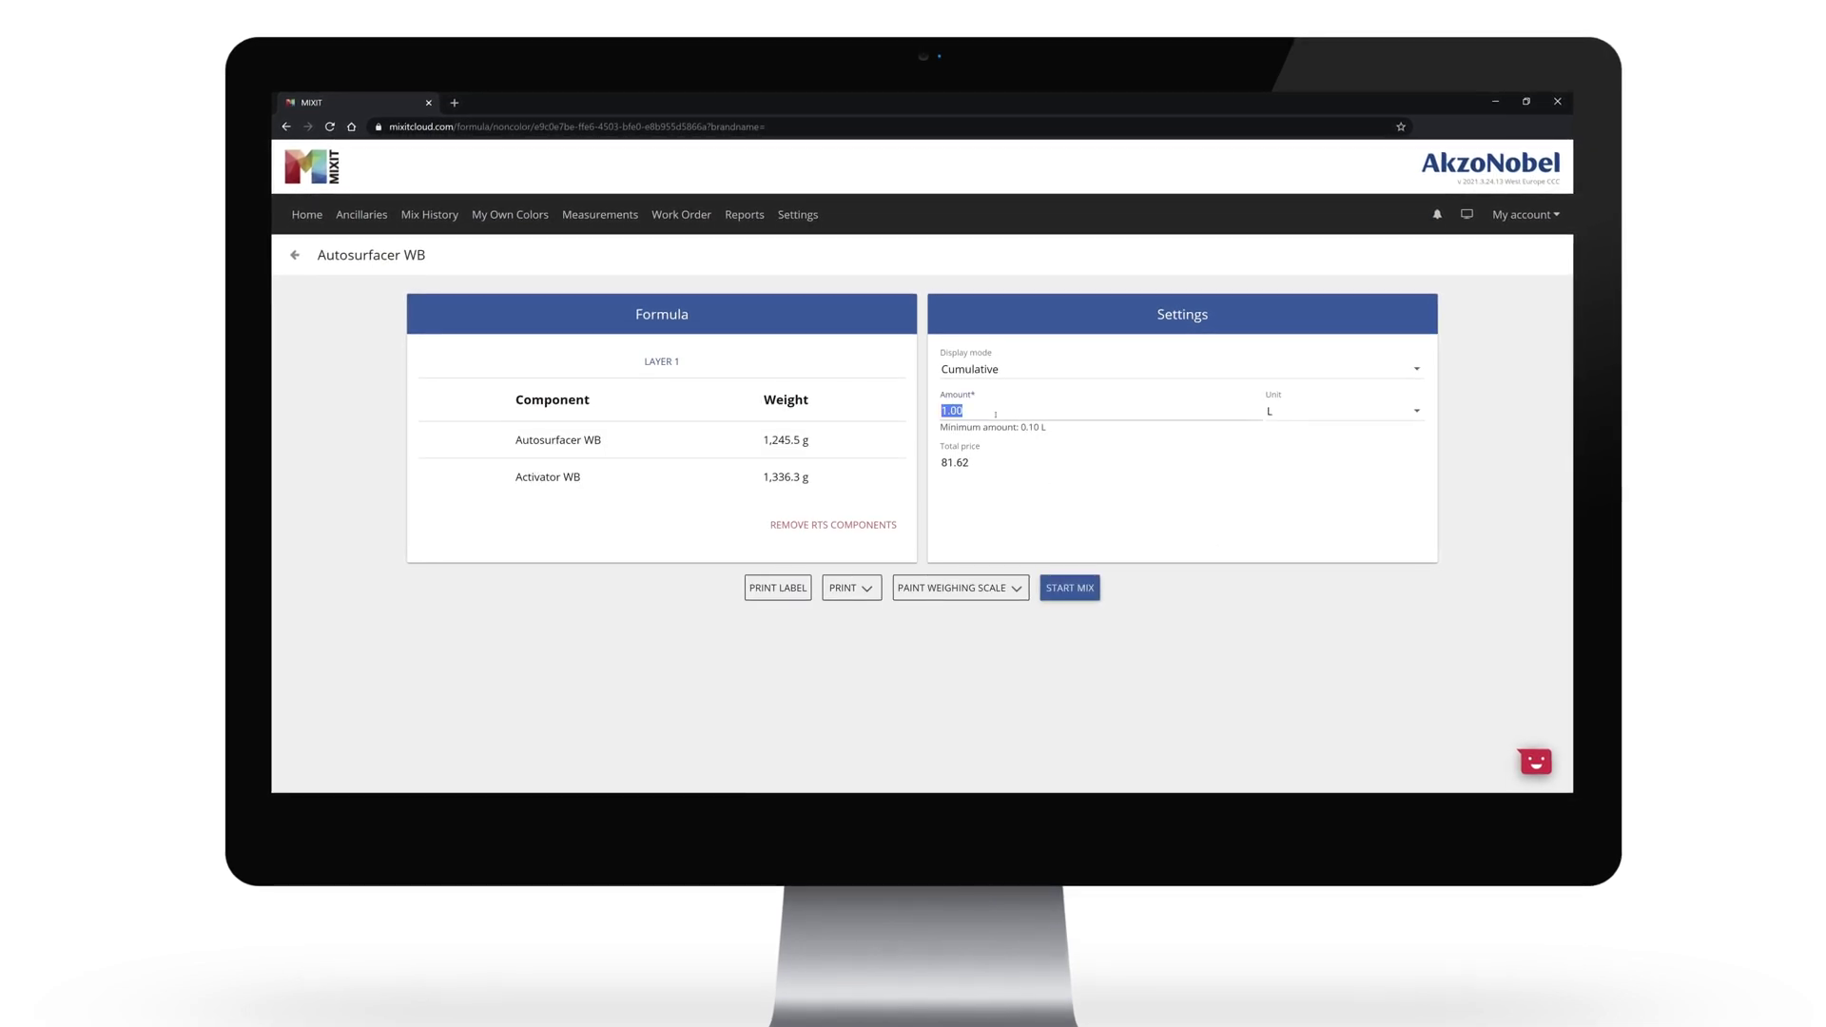
key("ctrl+a")
type("0.3")
key("Tab")
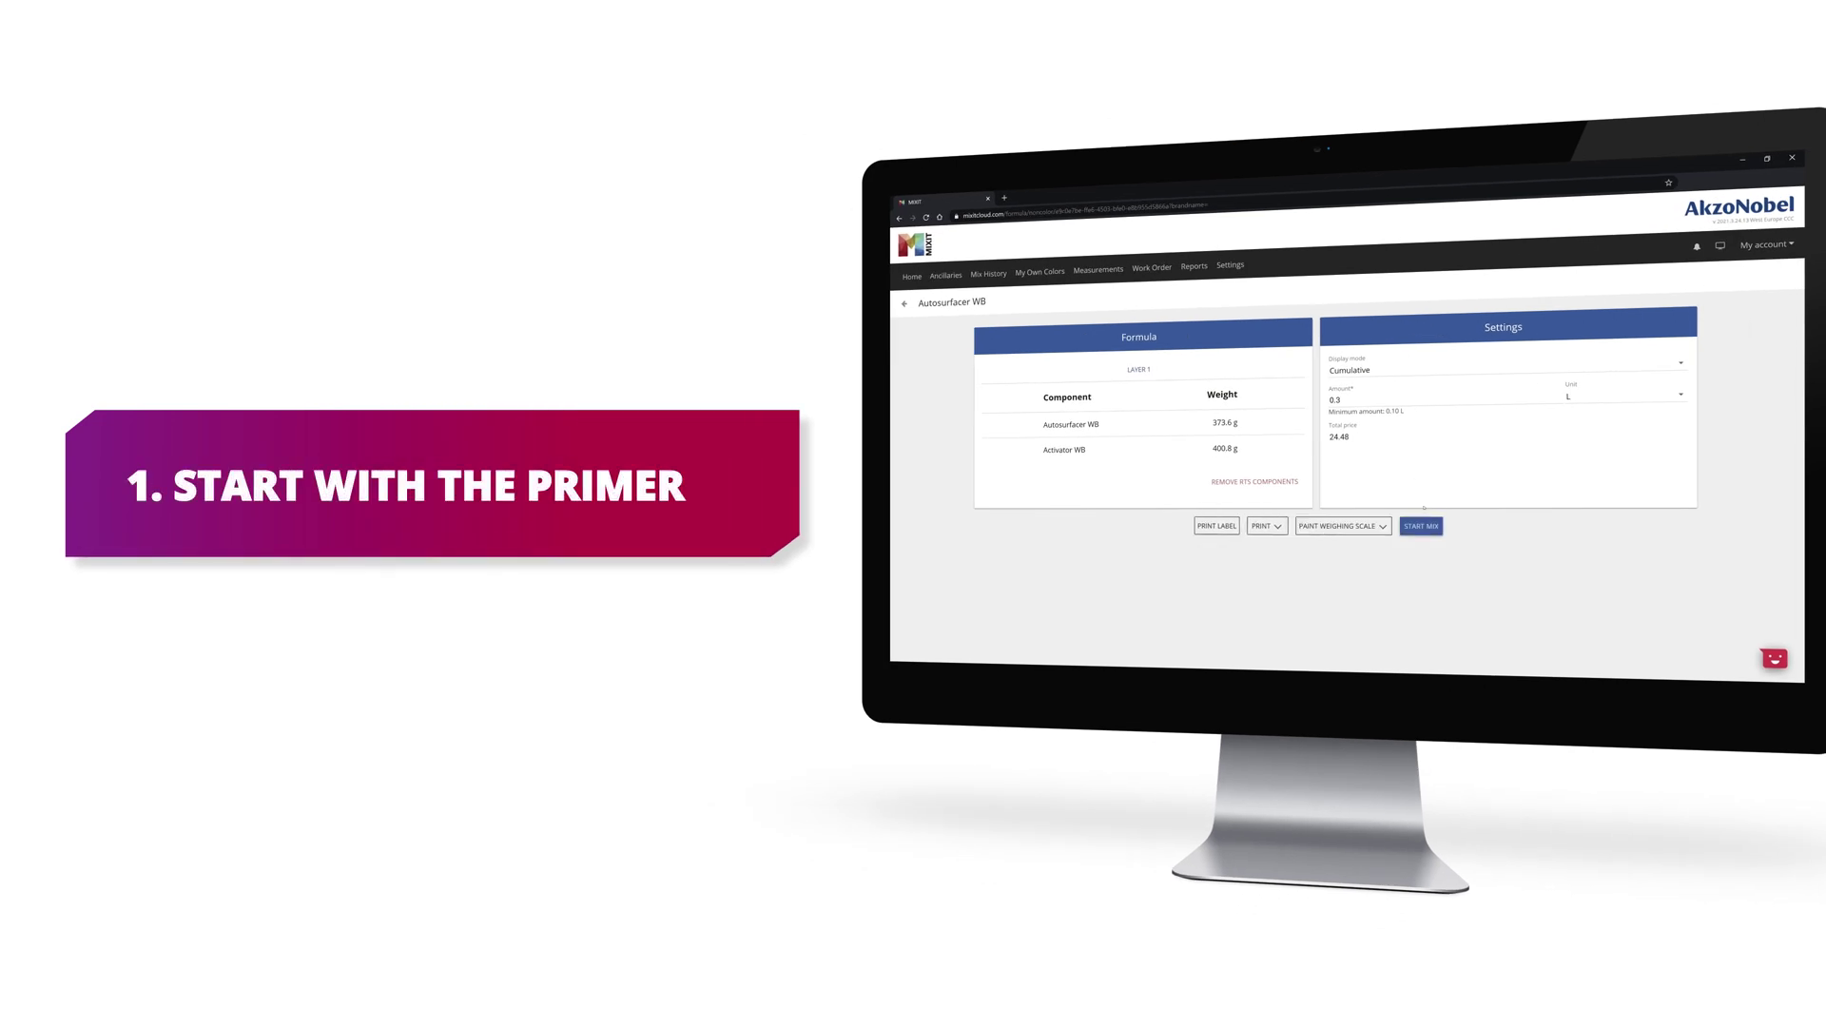
left_click(1422, 528)
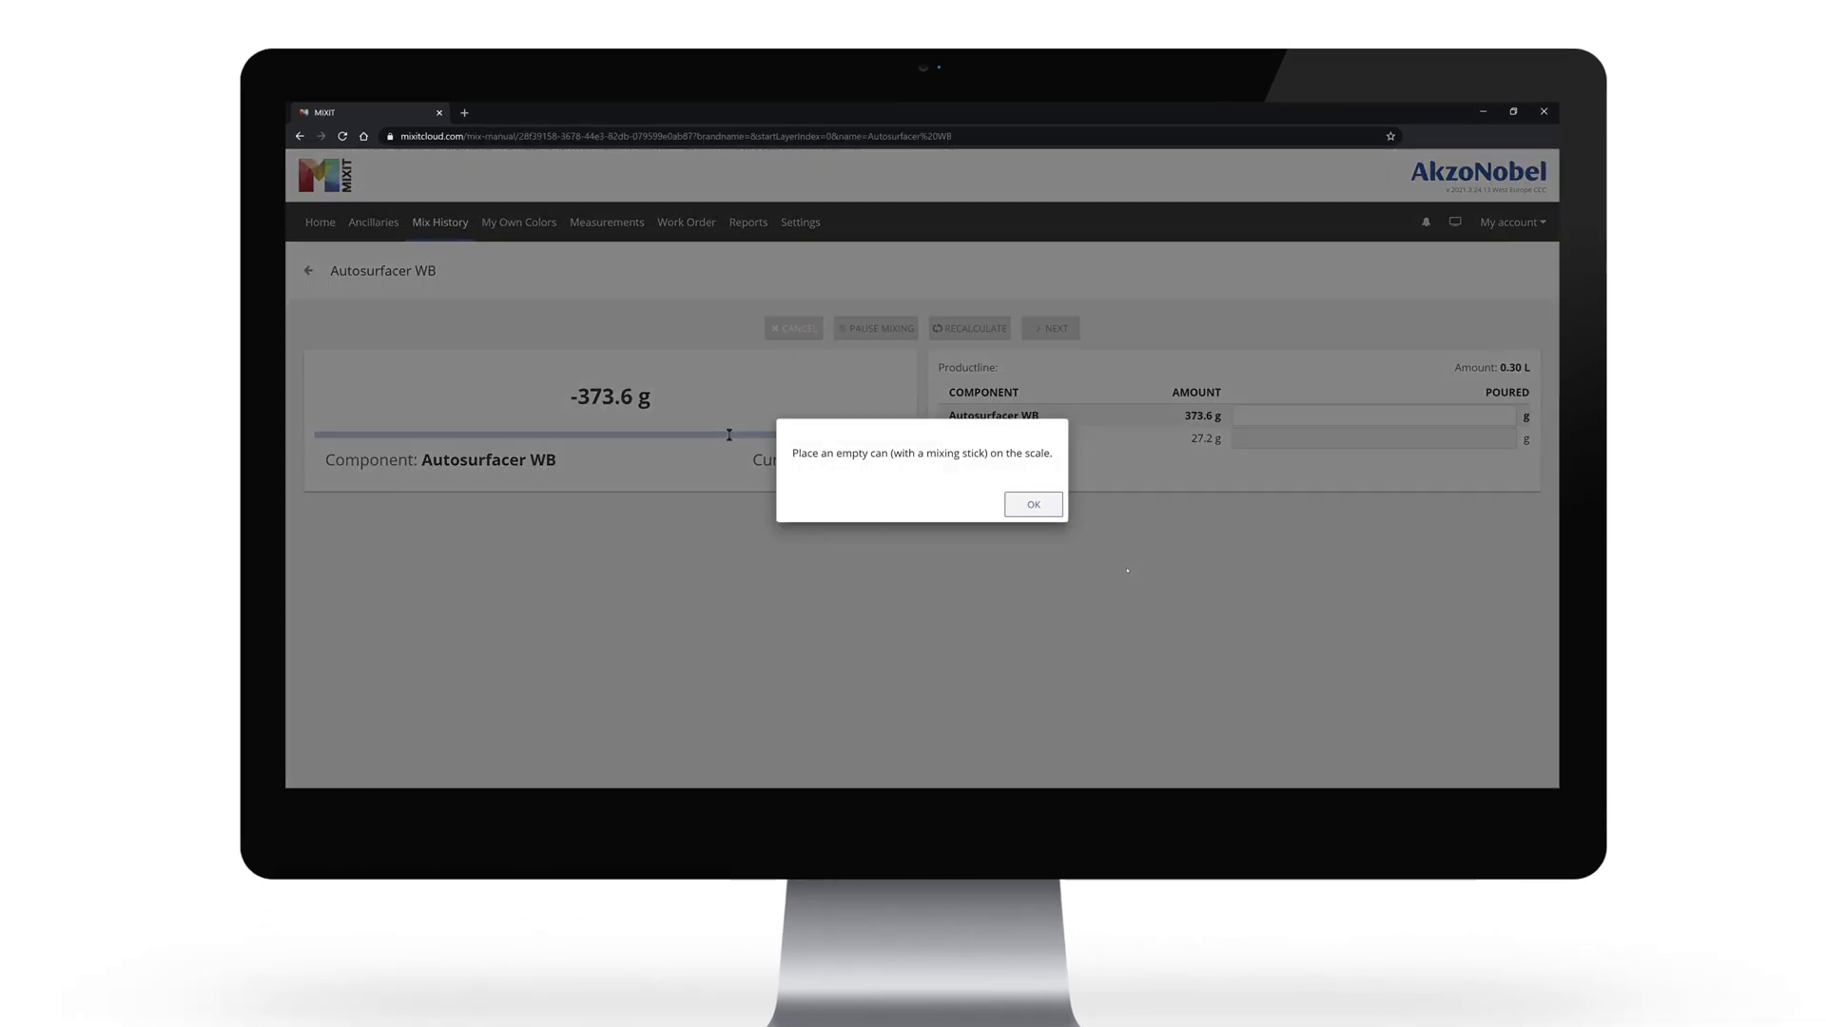
left_click(1034, 506)
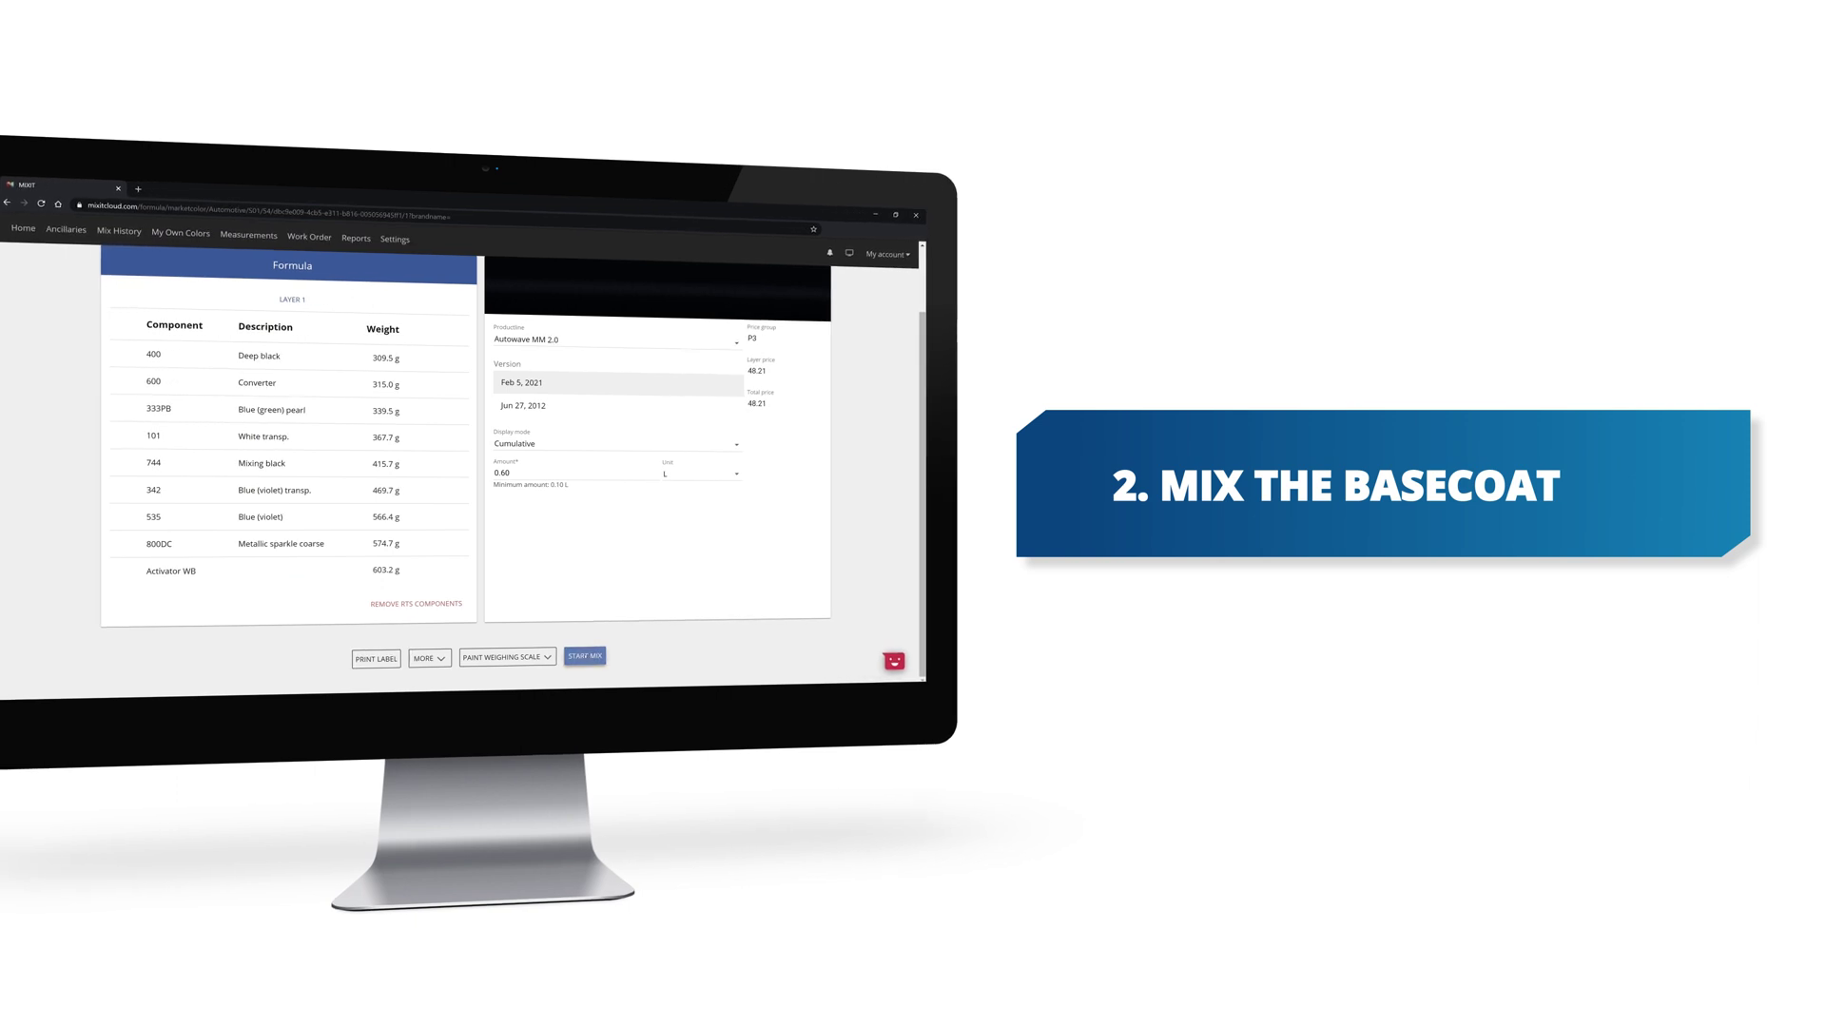
Mix the FRD92098 Preto Gales basecoat for work order 1, stepping through its components.
left_click(583, 656)
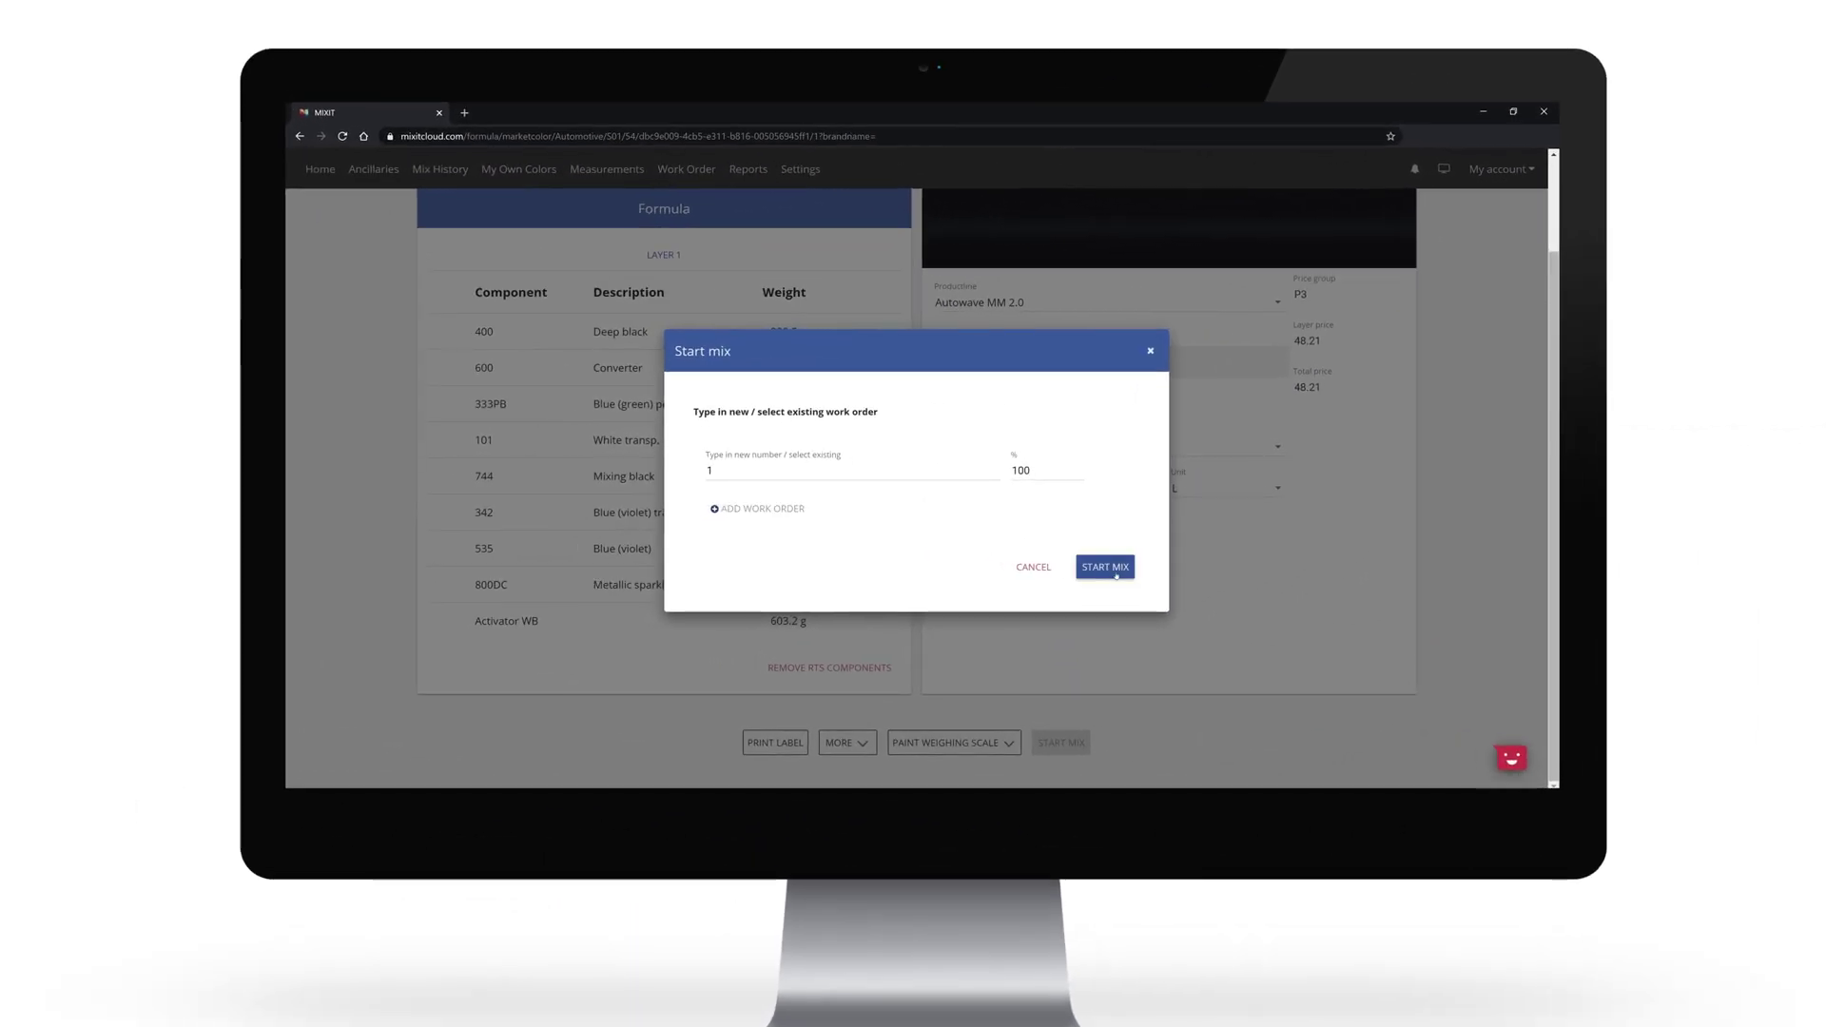
left_click(1105, 567)
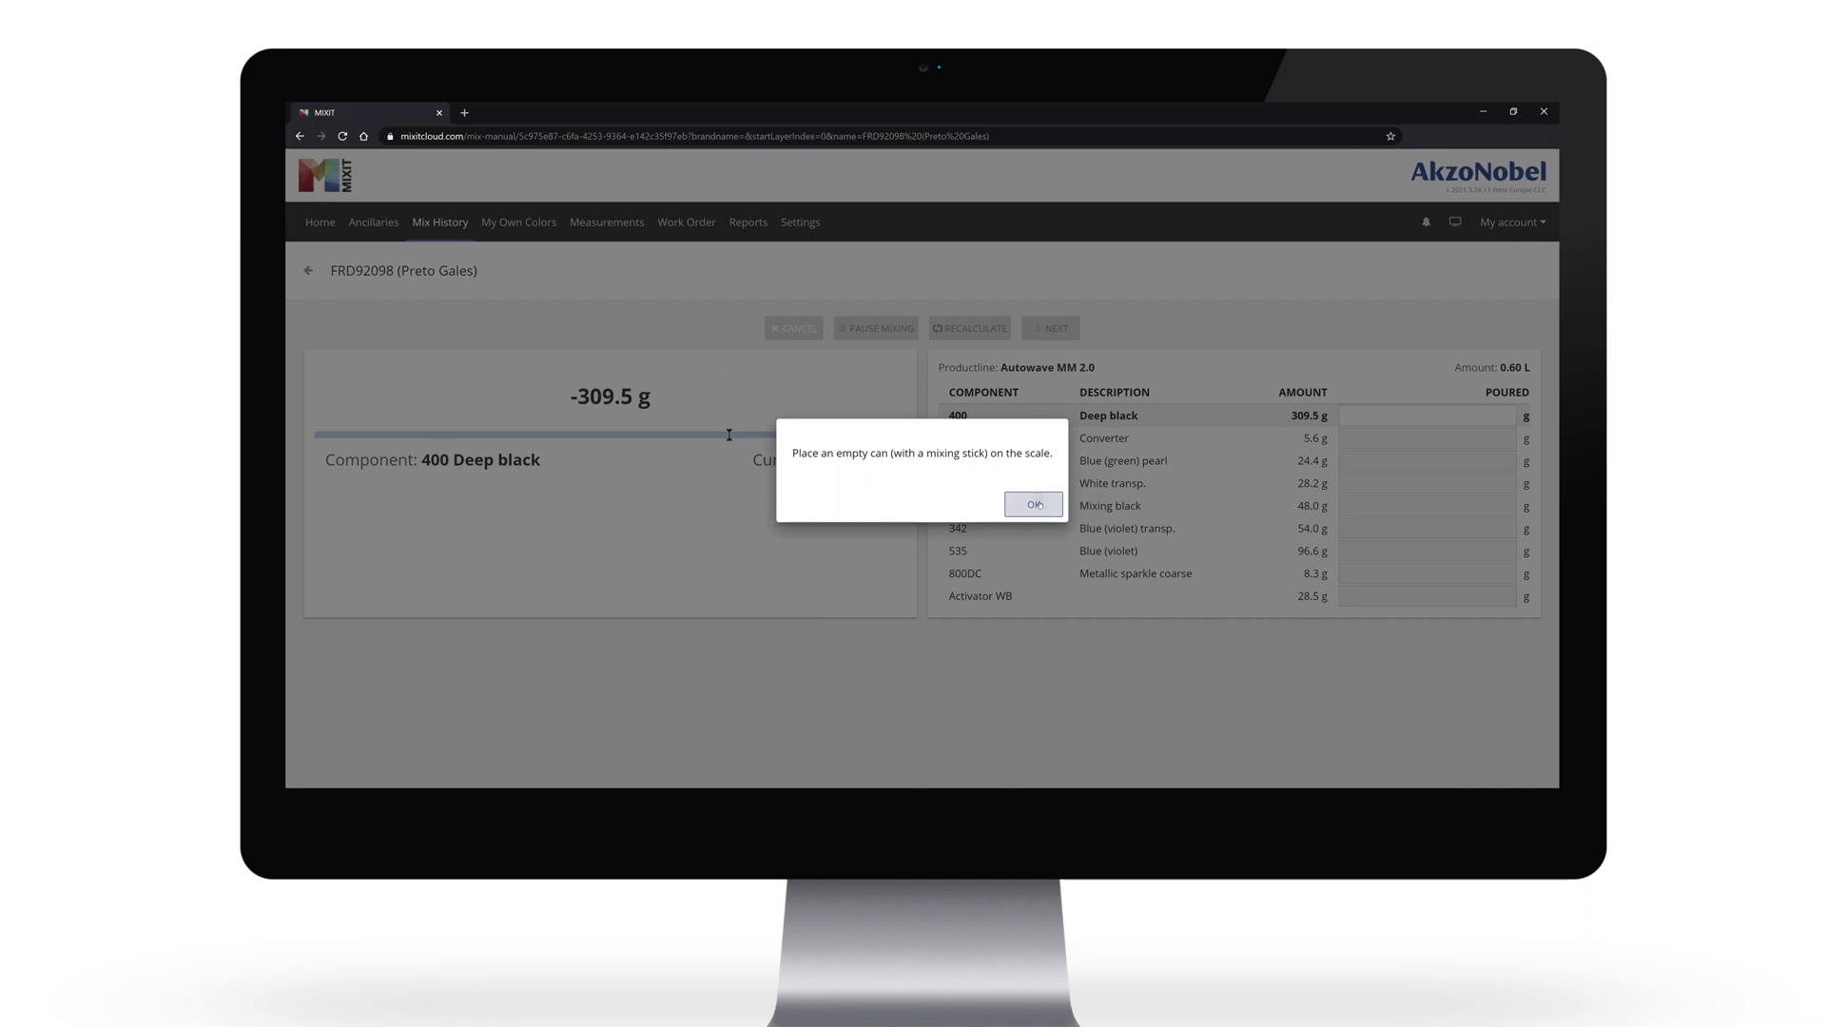
left_click(1035, 503)
left_click(1056, 330)
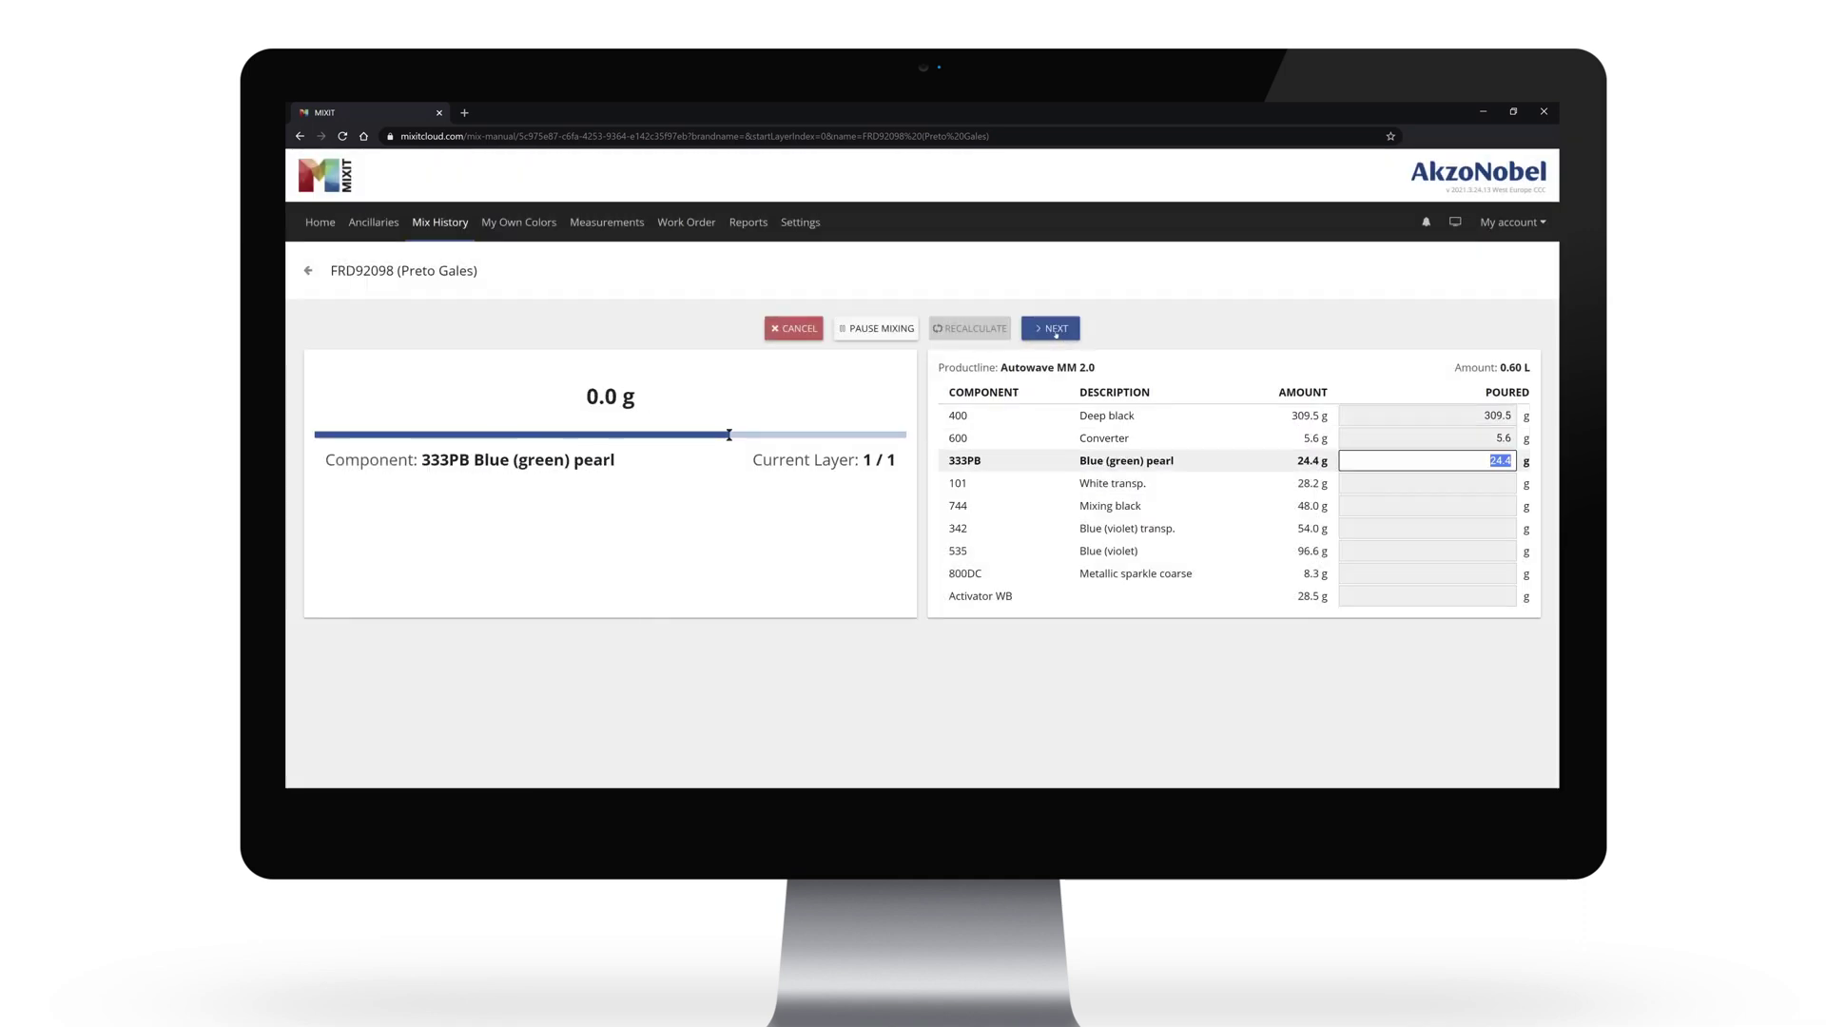
left_click(1055, 330)
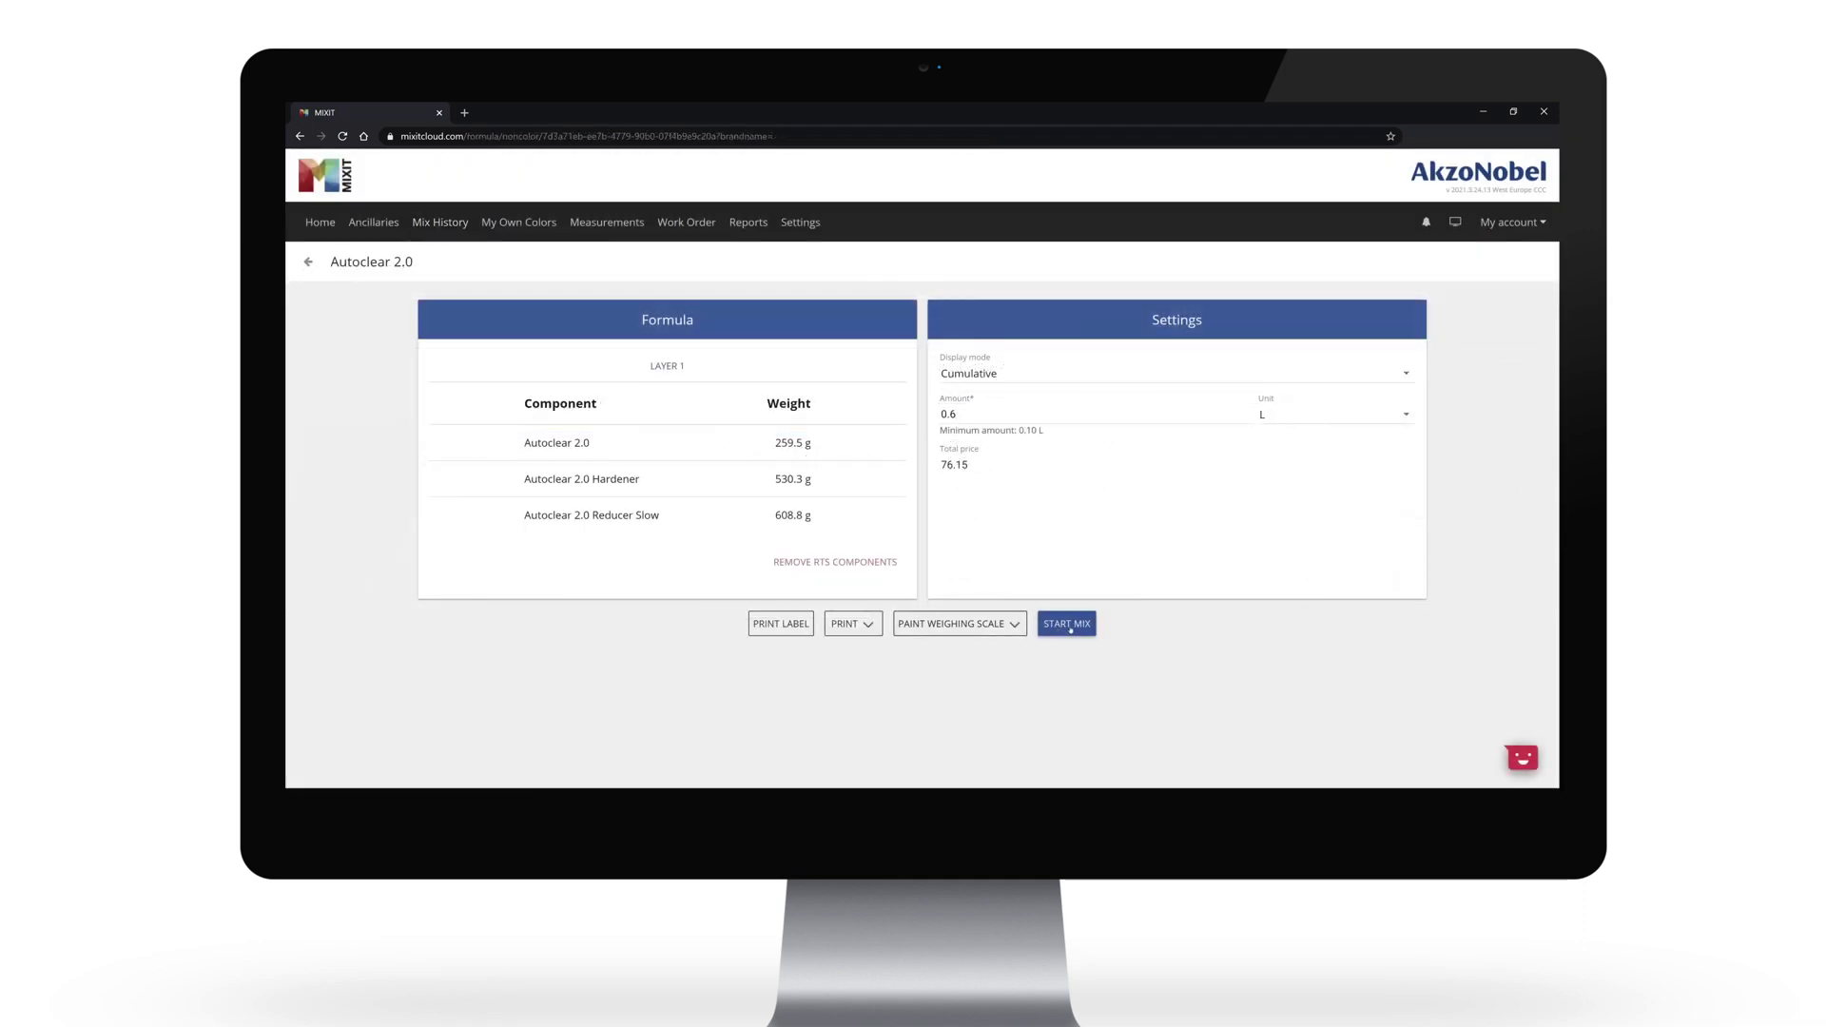
Mix the Autoclear 2.0 clearcoat for work order 1, advancing to its Hardener.
left_click(1068, 624)
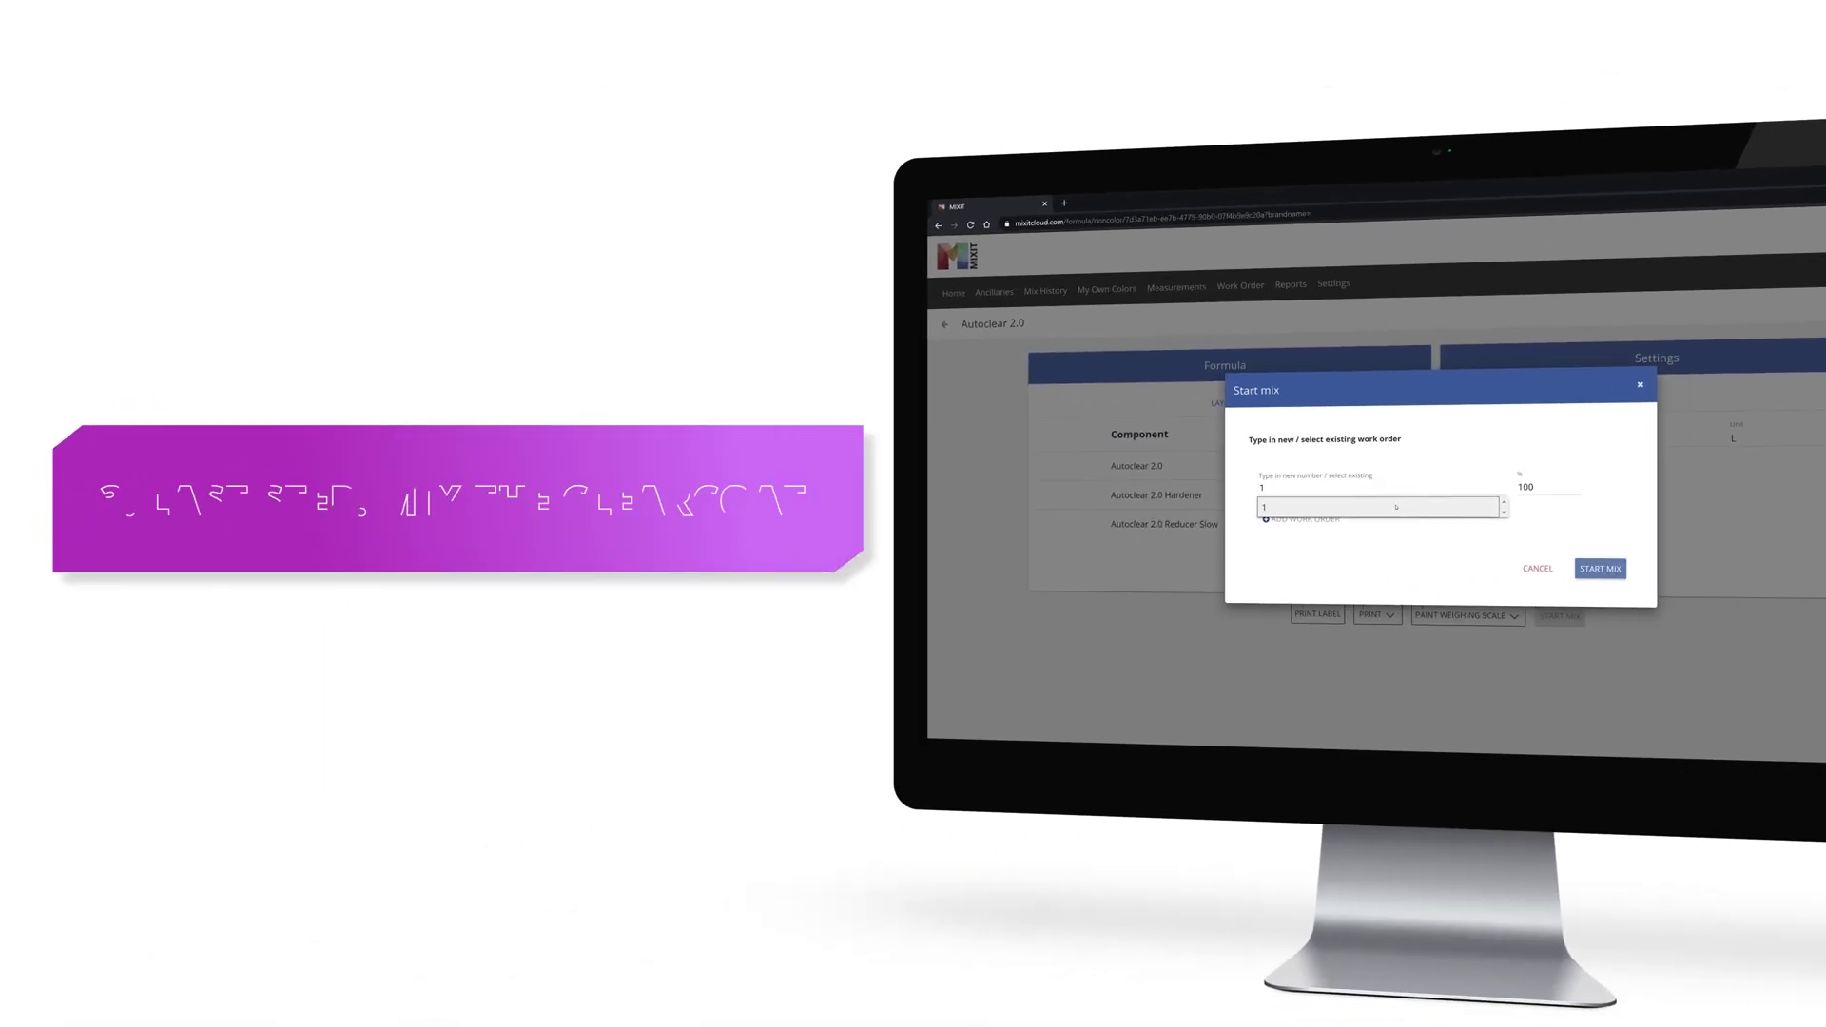
left_click(1599, 568)
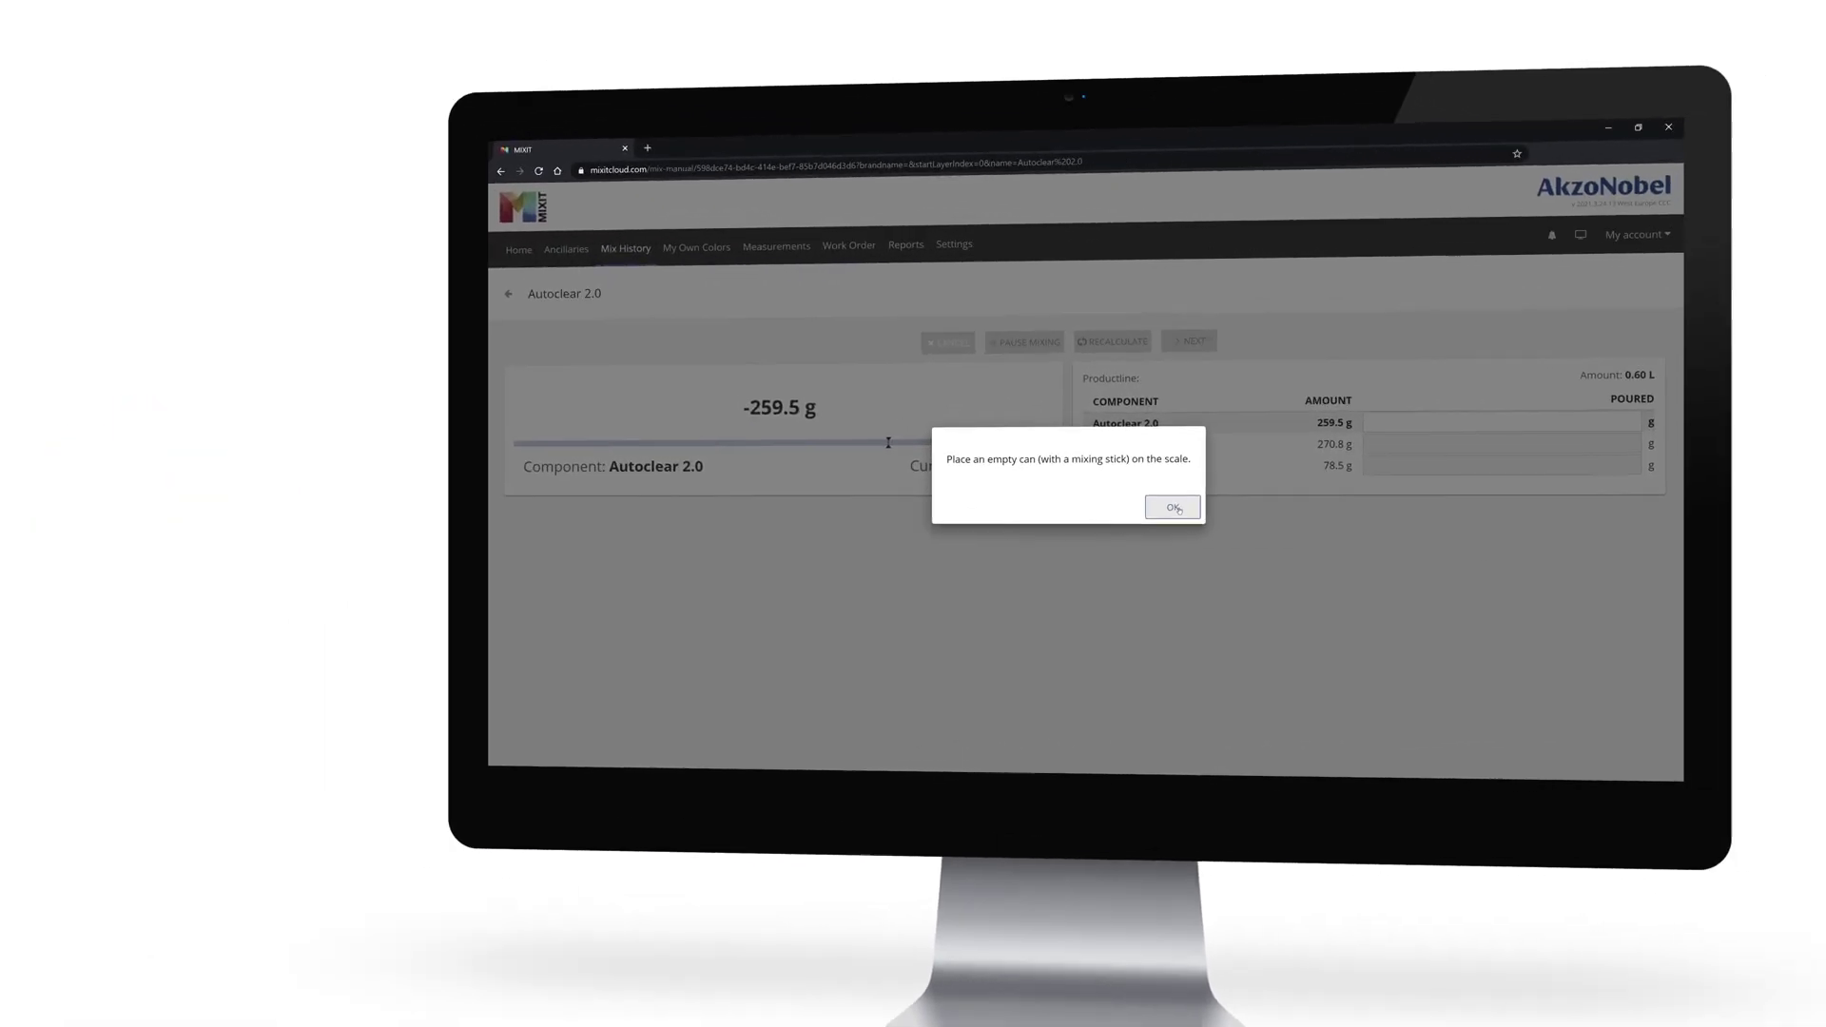
left_click(1174, 508)
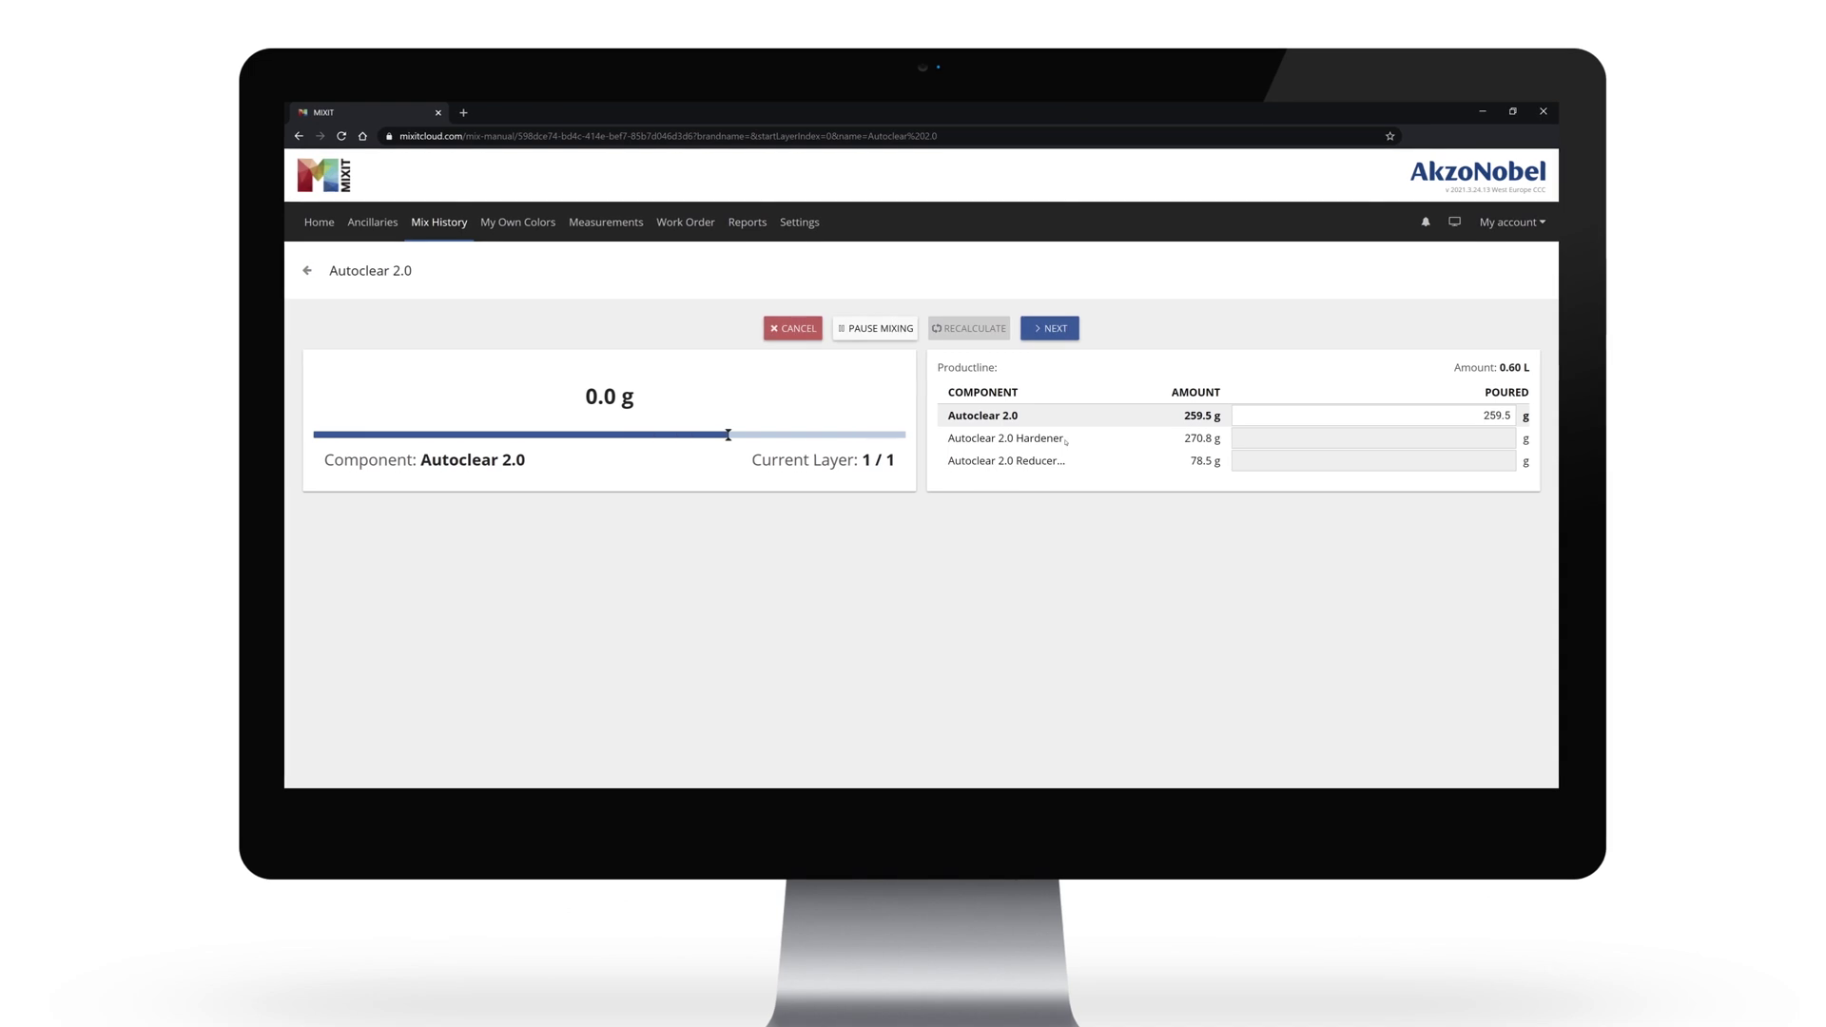
left_click(1050, 327)
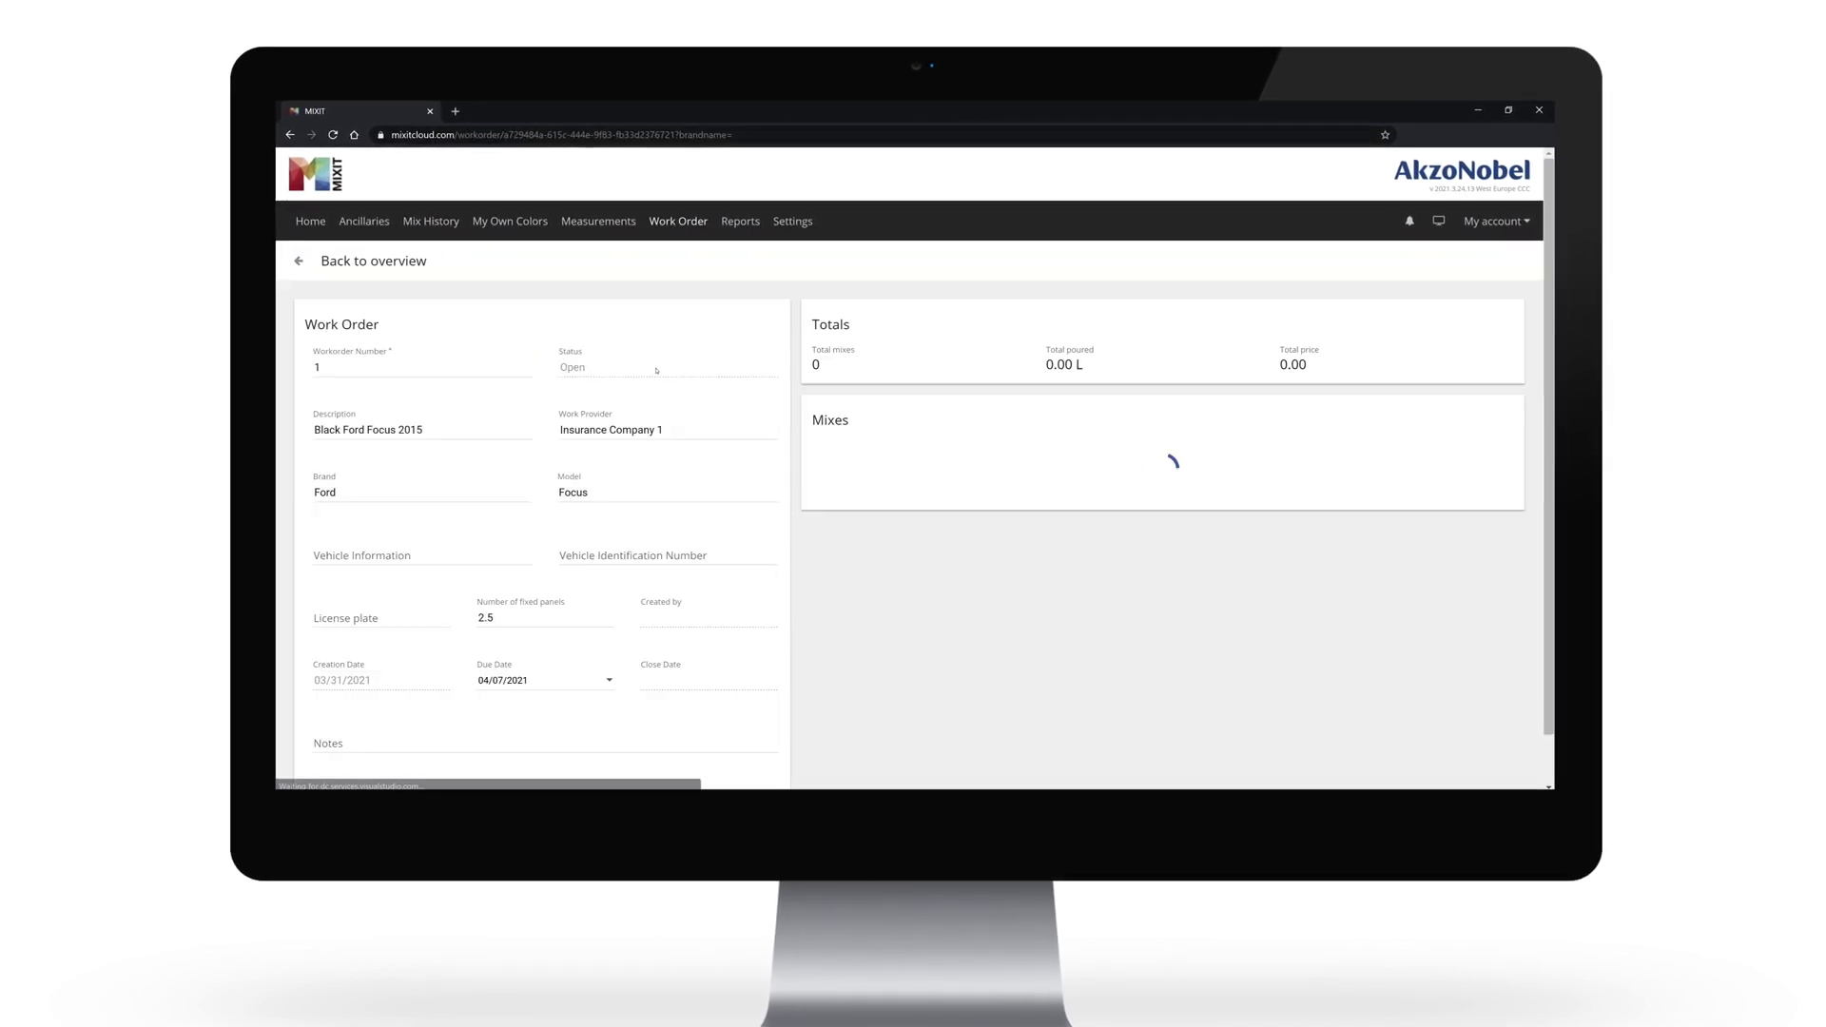